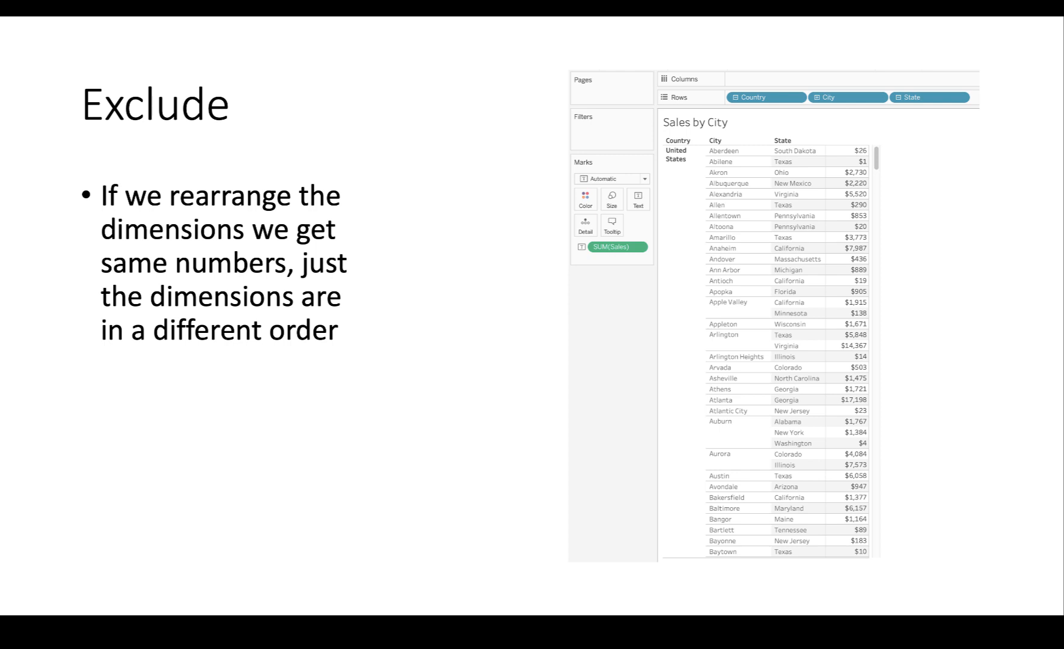
key(Left)
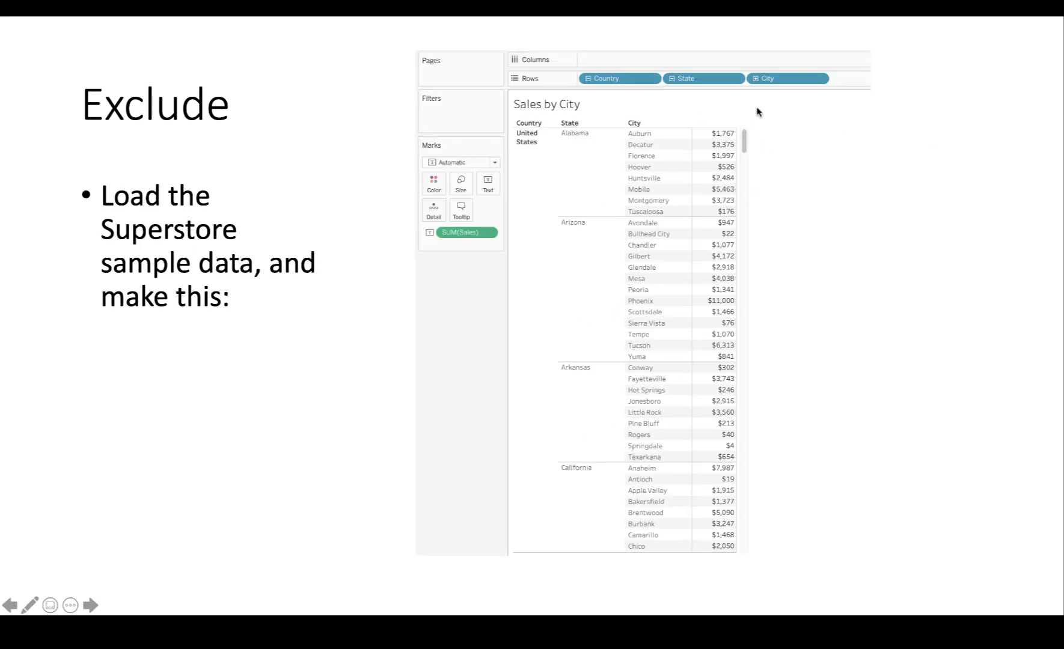
key(Right)
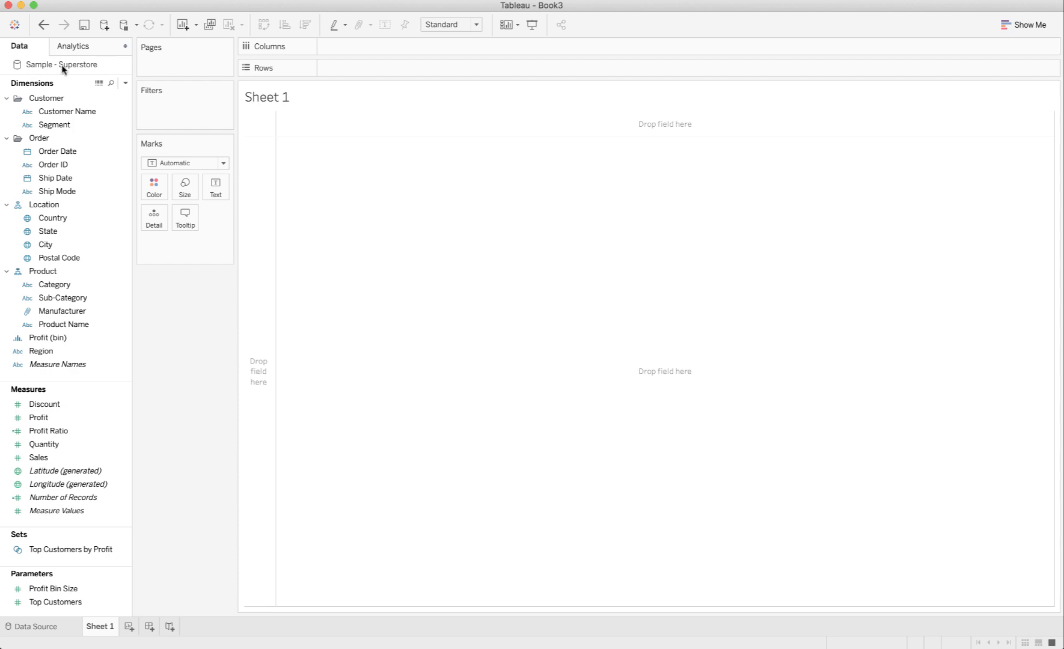
Step: Build a text table with Country, State and City as nested rows and Sales as the displayed values
drag(58, 219, 334, 70)
drag(48, 231, 417, 69)
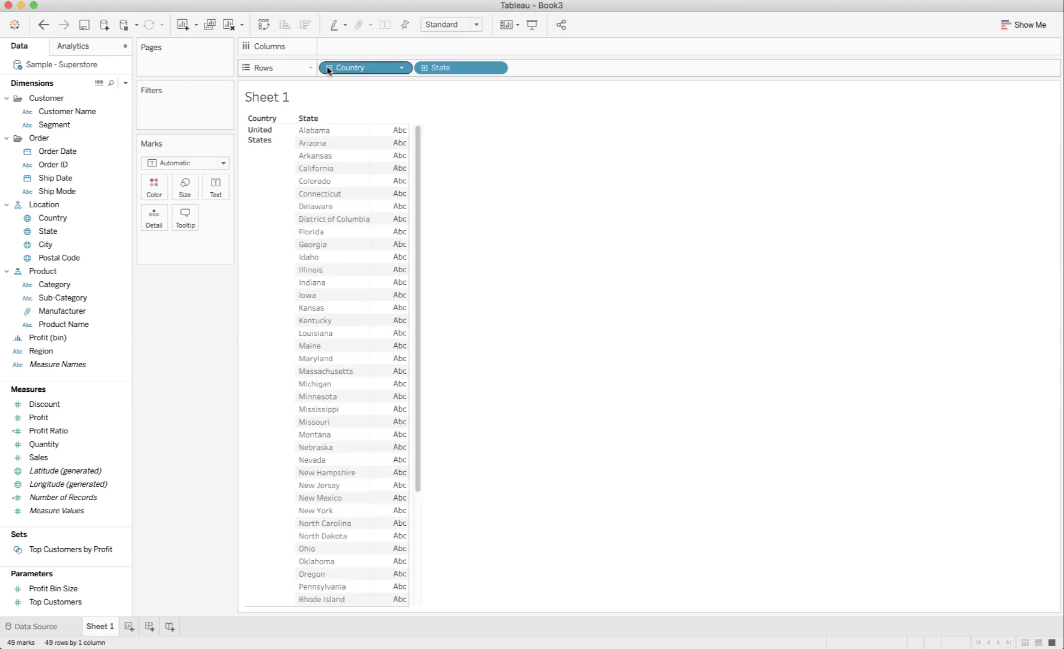
click(424, 67)
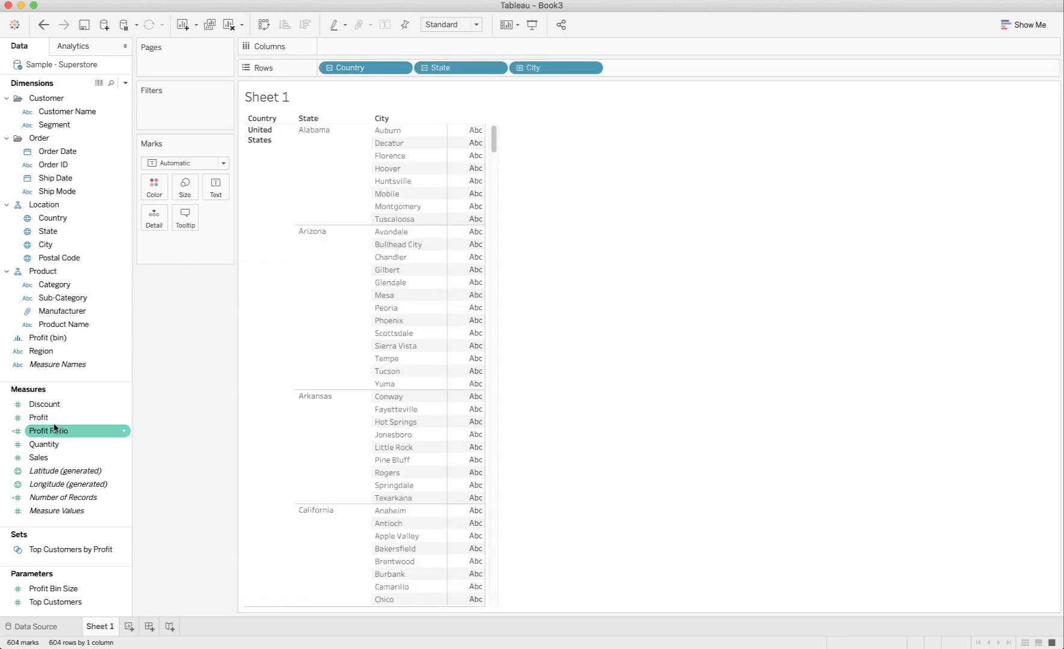
drag(38, 458, 213, 188)
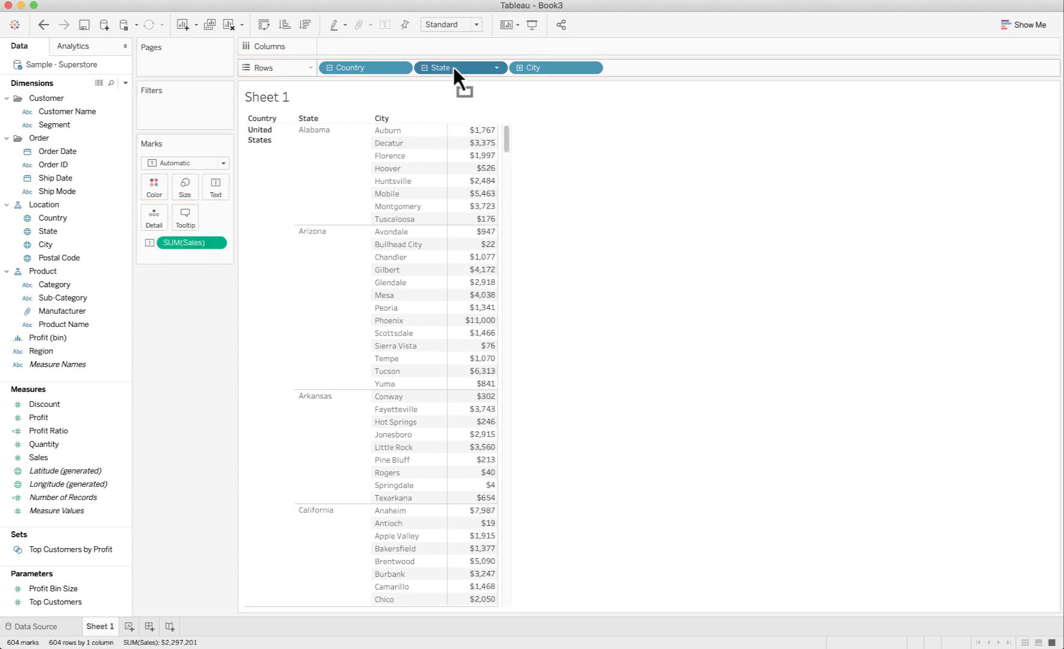
Step: Try several orders of the Country, State and City row fields, then restore the order Country, State, City
drag(453, 67, 629, 68)
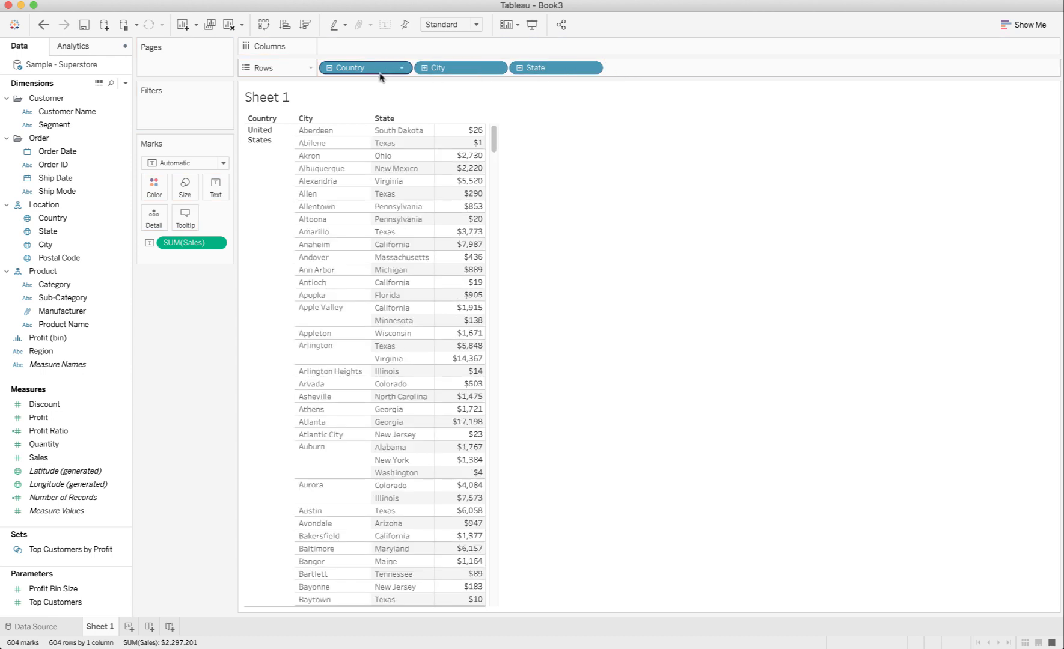
drag(380, 73, 631, 73)
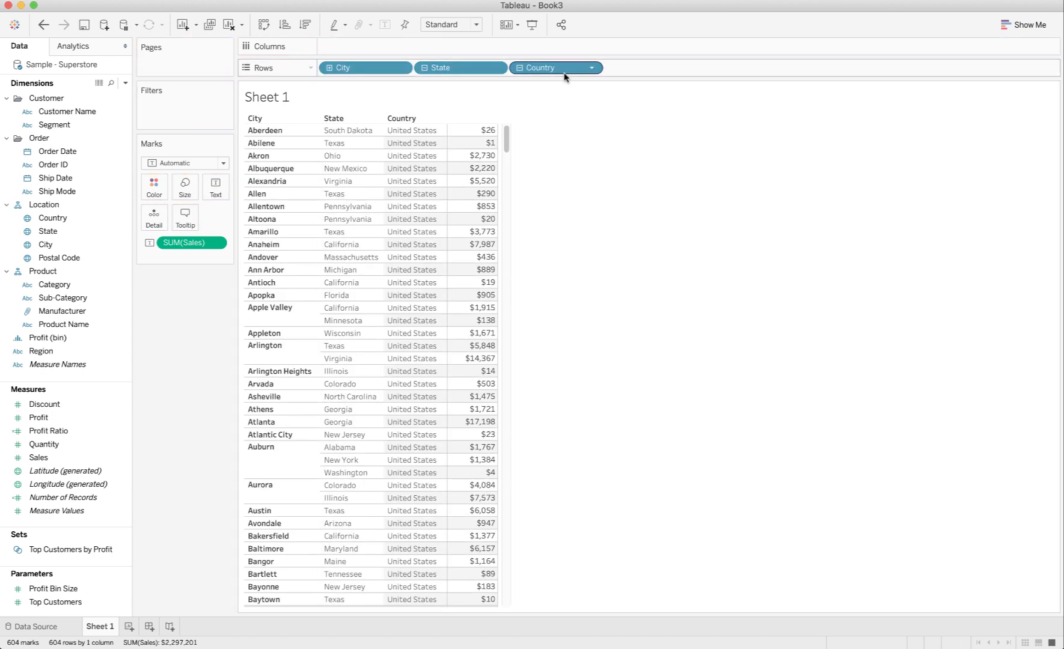
drag(373, 72, 646, 71)
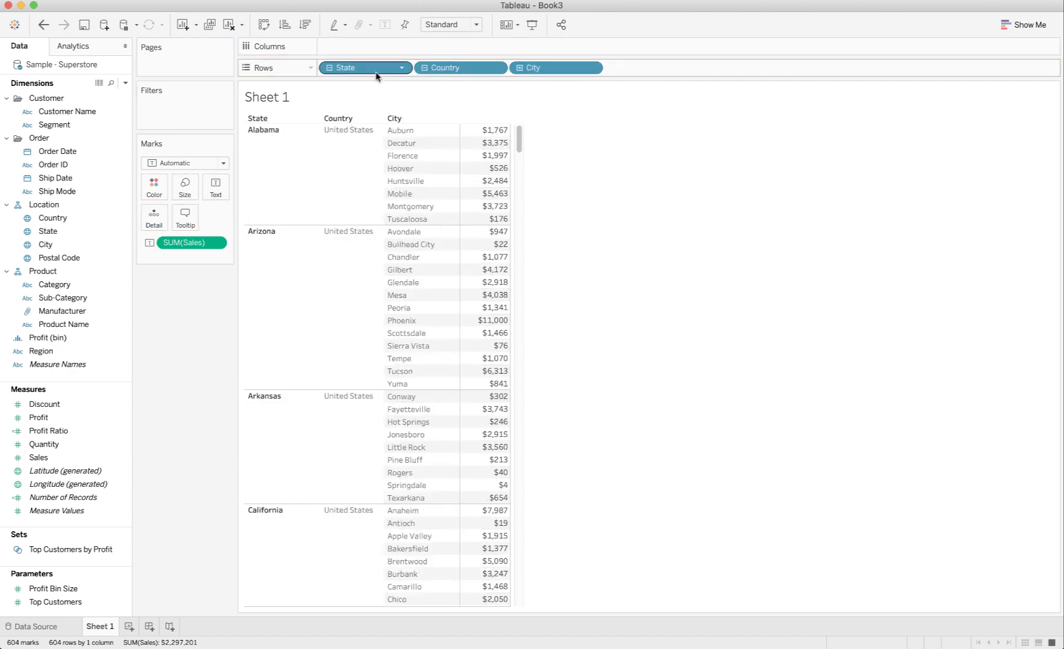
drag(376, 73, 506, 71)
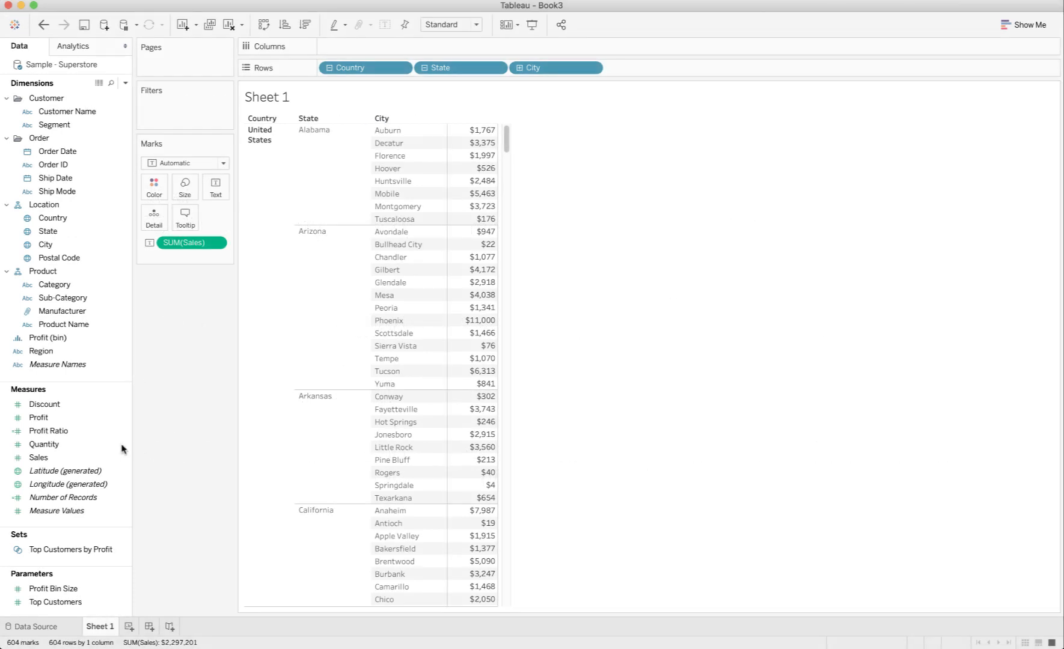
Step: Create a calculated field from Sales and name it LOD Sales Exclude City
click(96, 459)
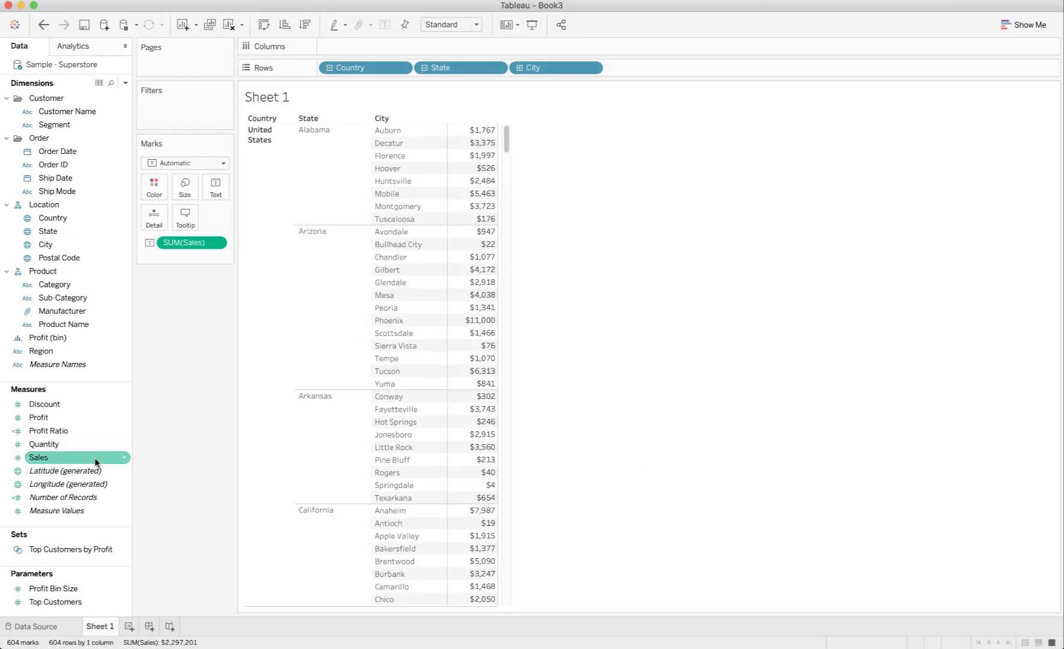
click(118, 459)
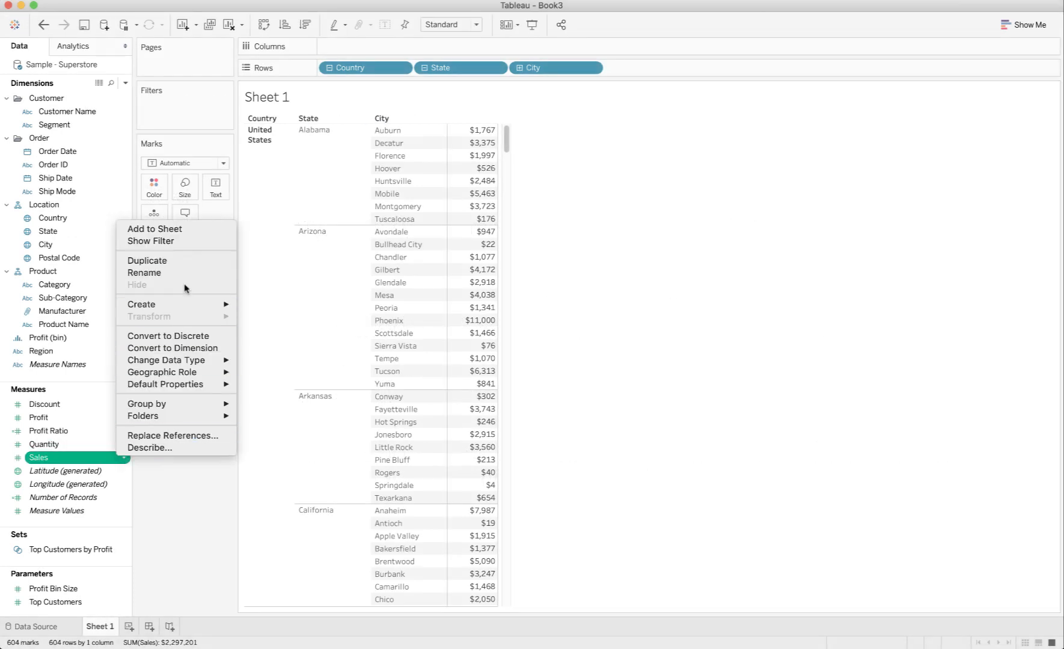
mouse_move(182, 310)
click(271, 308)
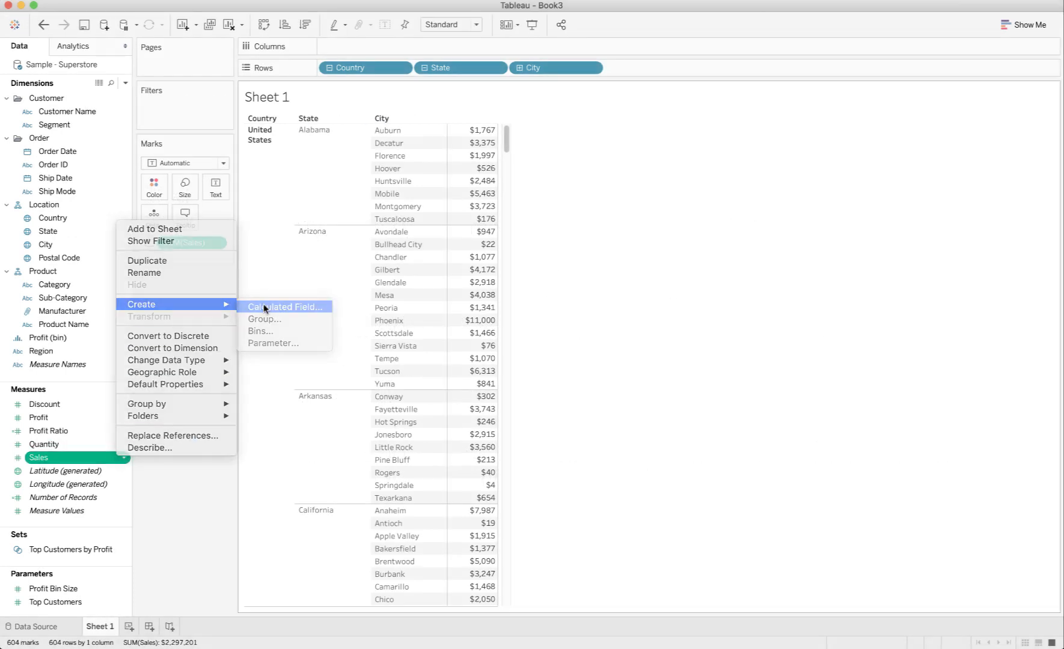
text(LO)
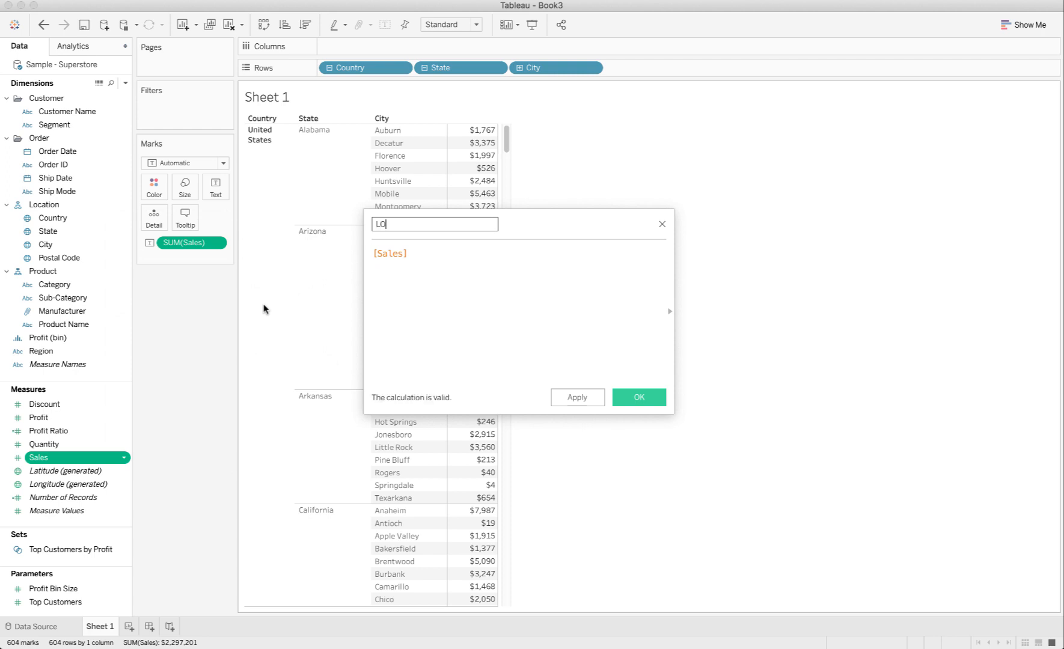
text(D Sales Excude)
key(BackSpace)
key(BackSpace)
text(de)
key(Tab)
Step: Define the calculation as {EXCLUDE [City] : Sum([Sales])} and save the field
text({)
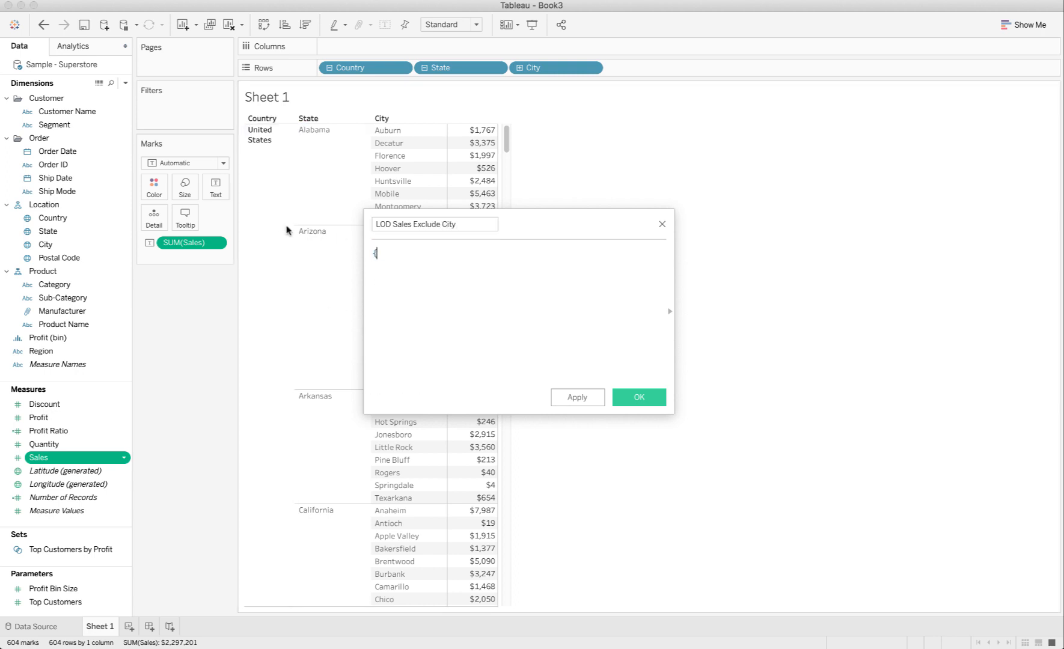
text(EXCLUDE )
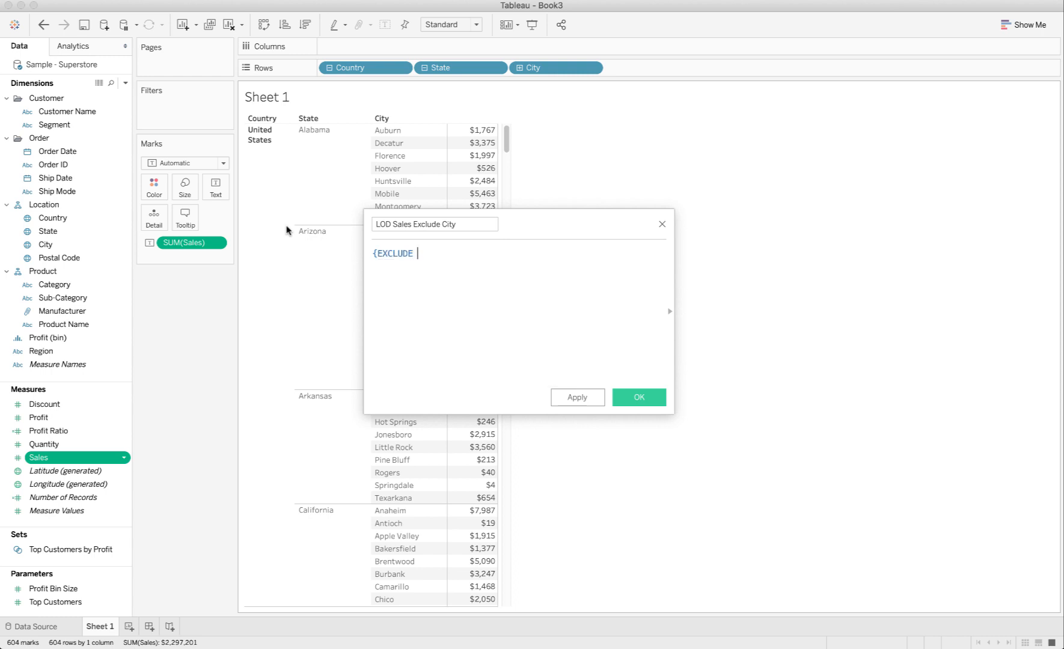
text([ci)
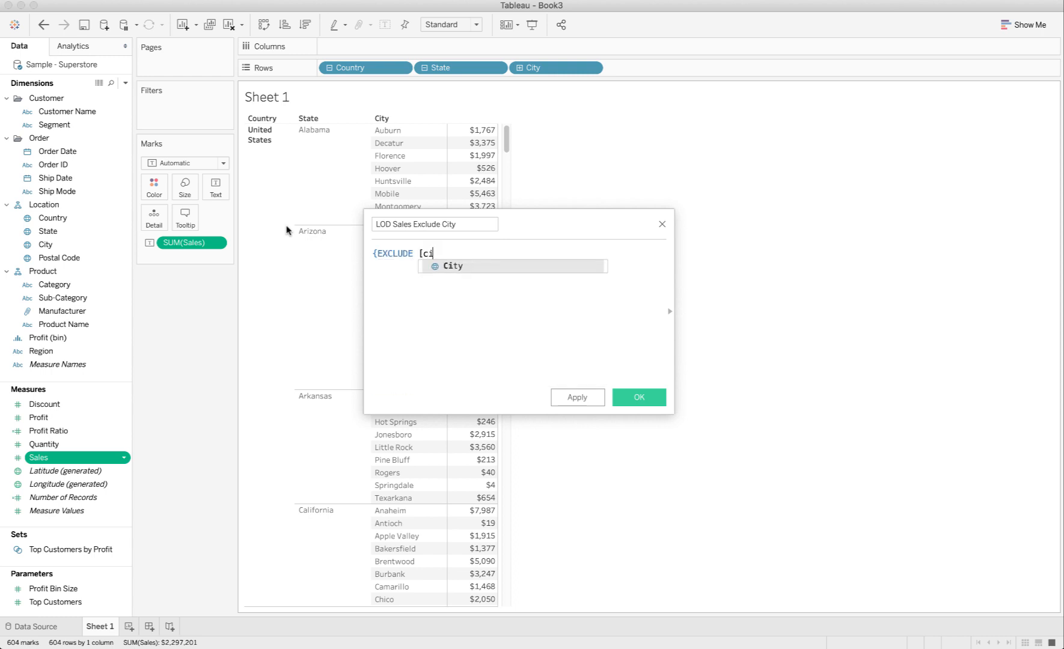
key(Return)
text(: )
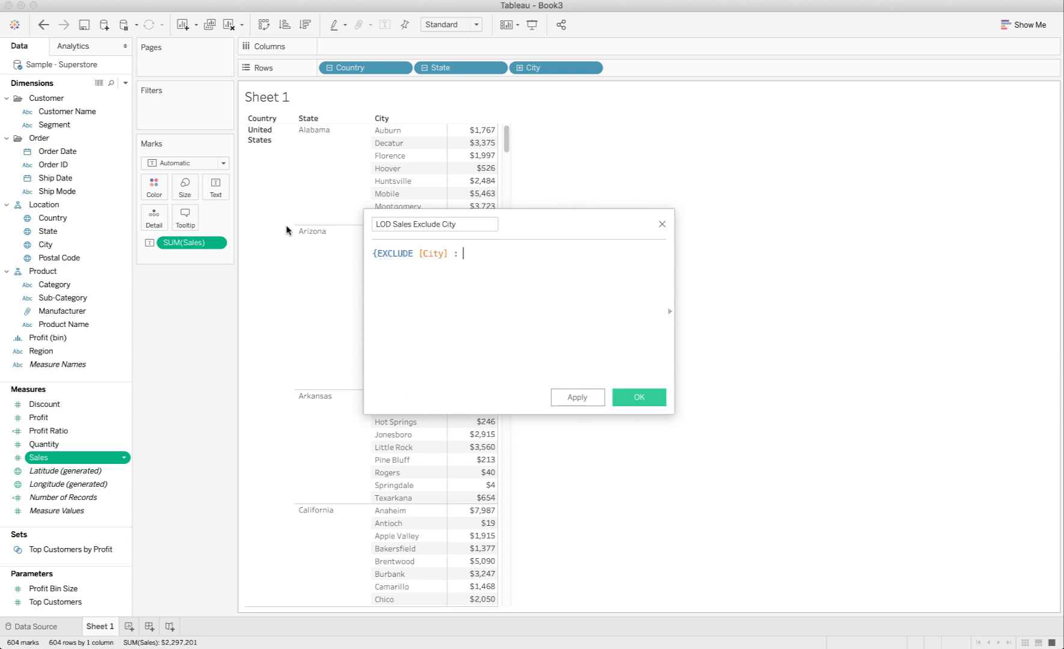
text(Sum()
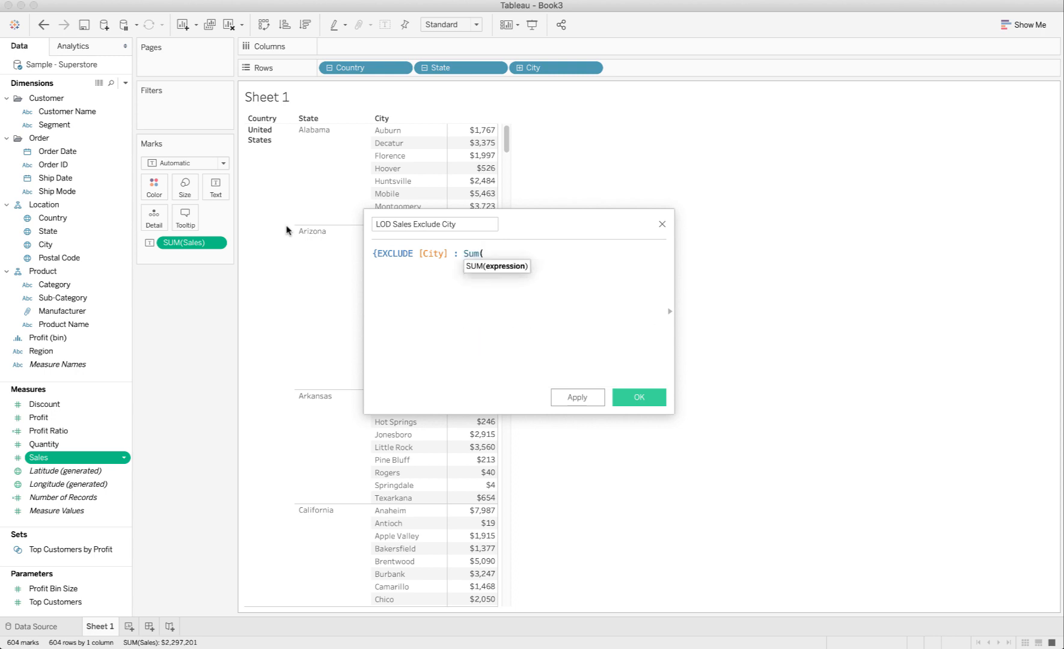
text([Sales)
key(Return)
text())
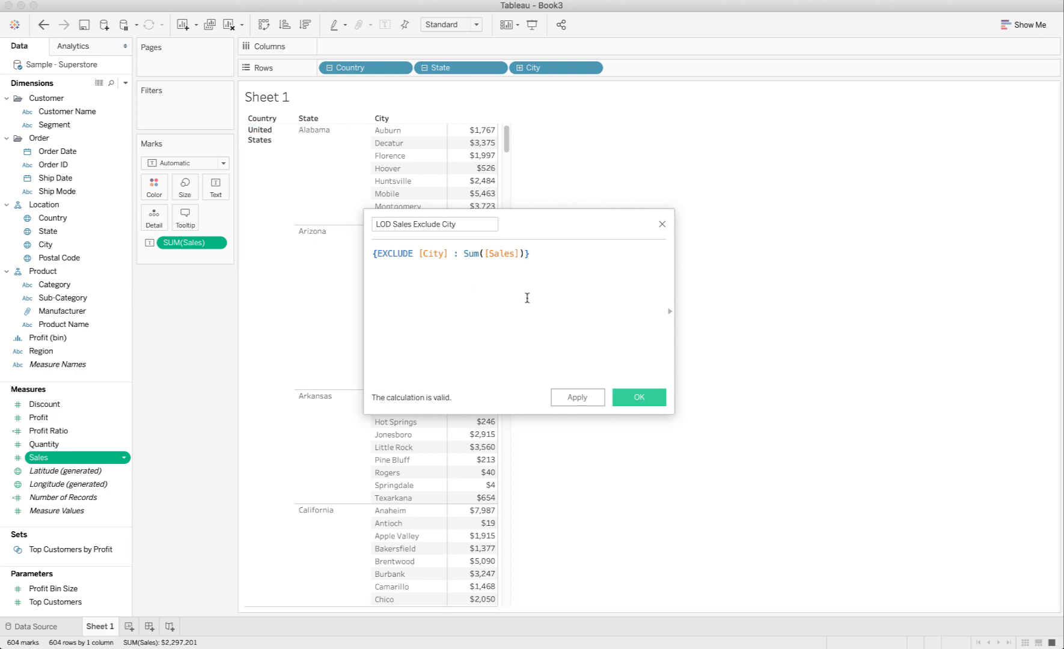
click(638, 399)
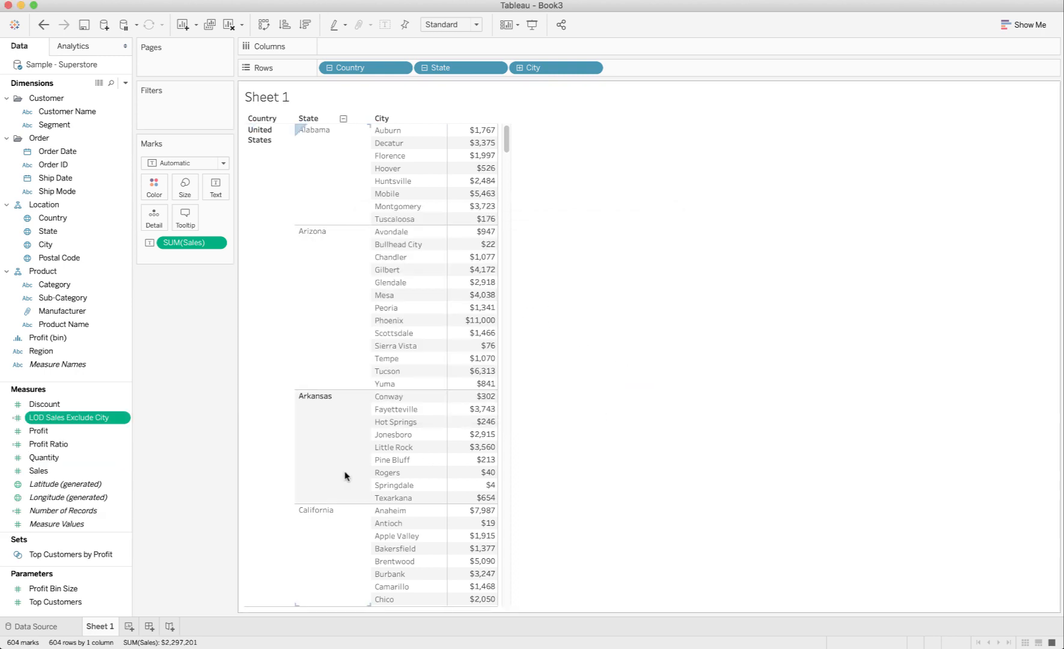
Step: Add LOD Sales Exclude City to the table beside Sales and widen the value columns until the full header fits
drag(69, 418, 489, 276)
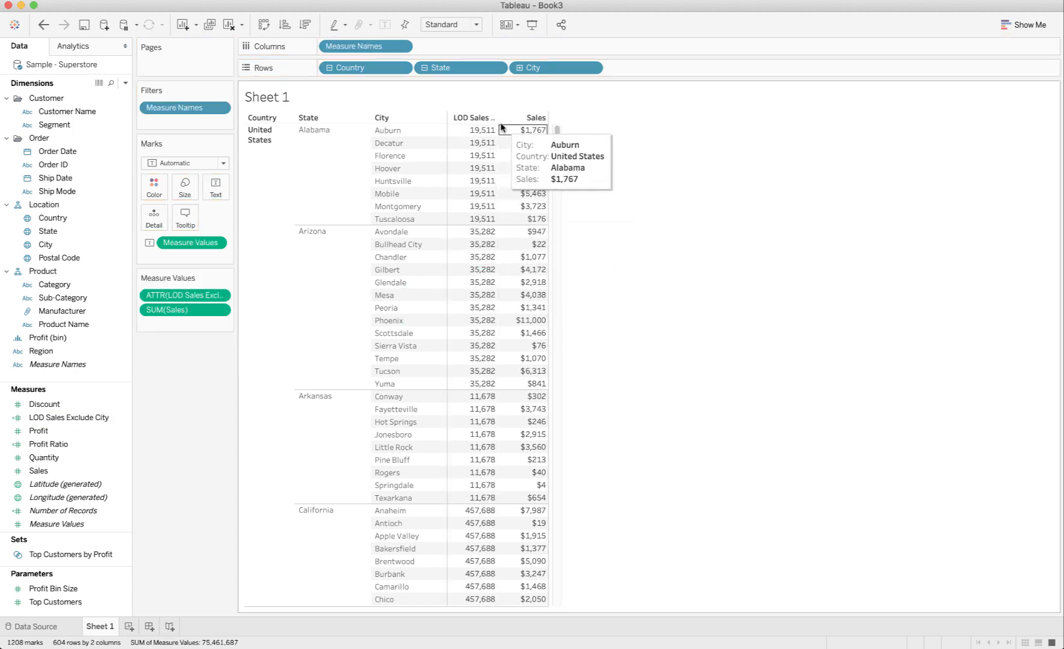
drag(499, 118, 541, 120)
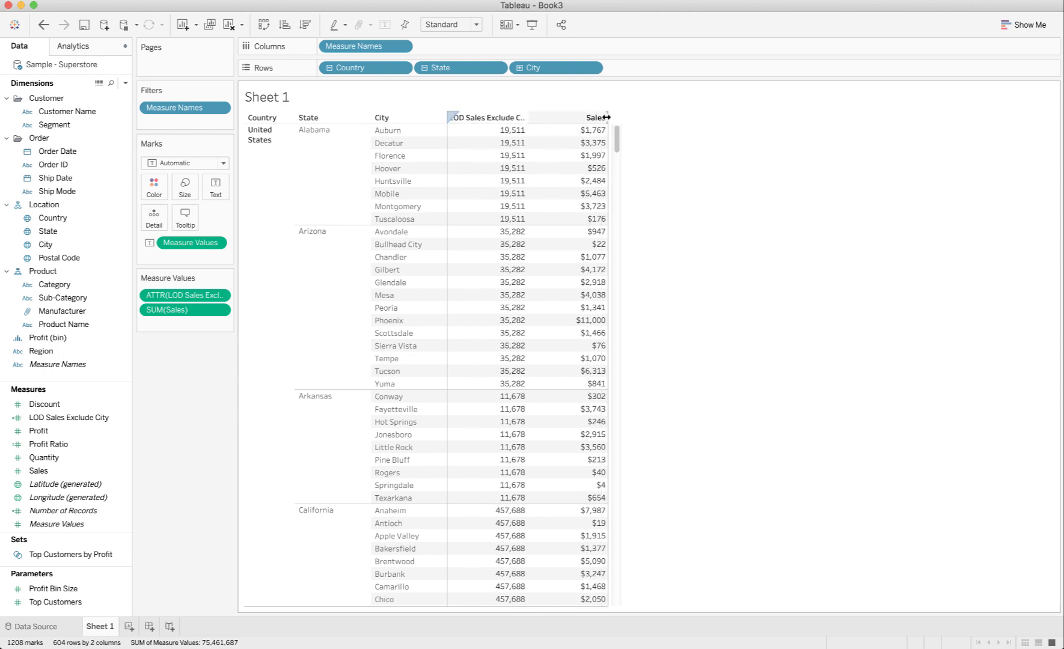
drag(607, 117, 698, 118)
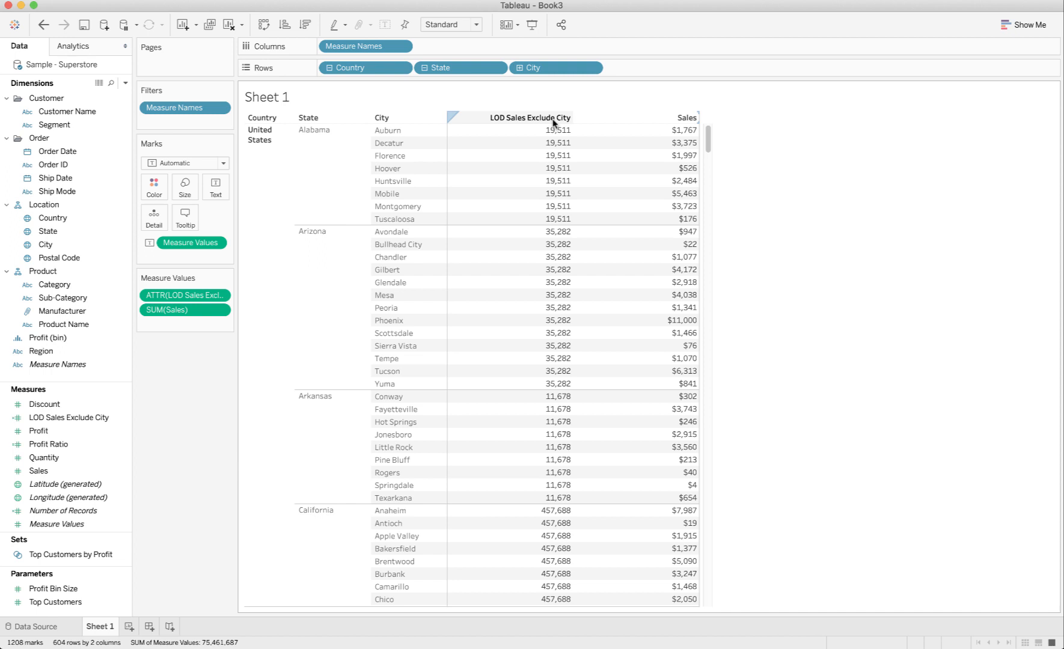
drag(467, 72, 666, 131)
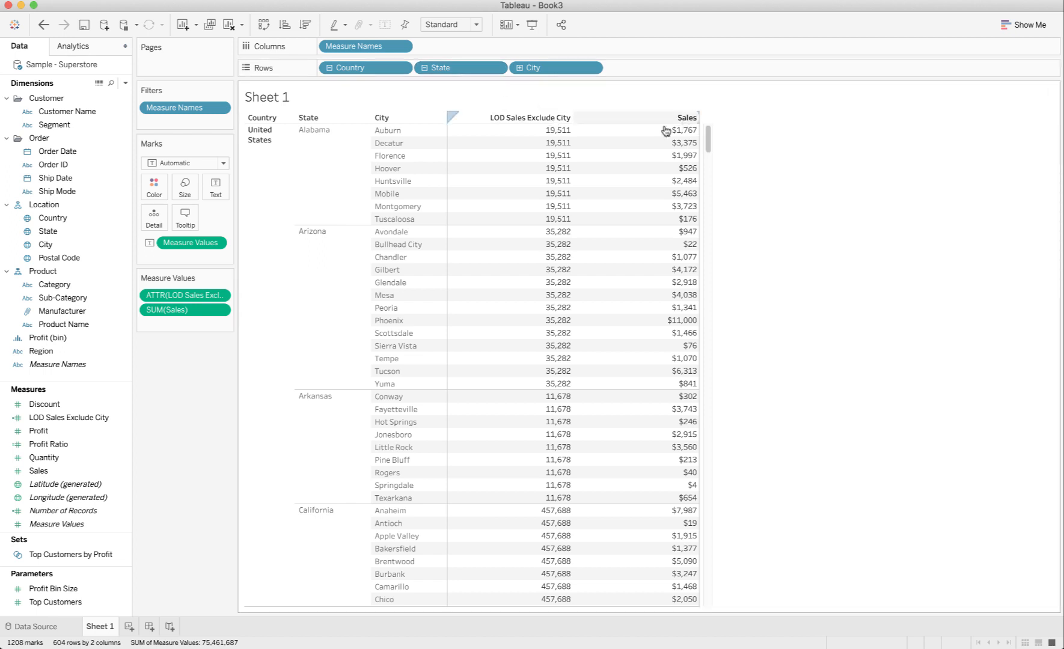
Step: Set the default number format of LOD Sales Exclude City to Currency (Standard) with the English (United States) locale
right_click(122, 418)
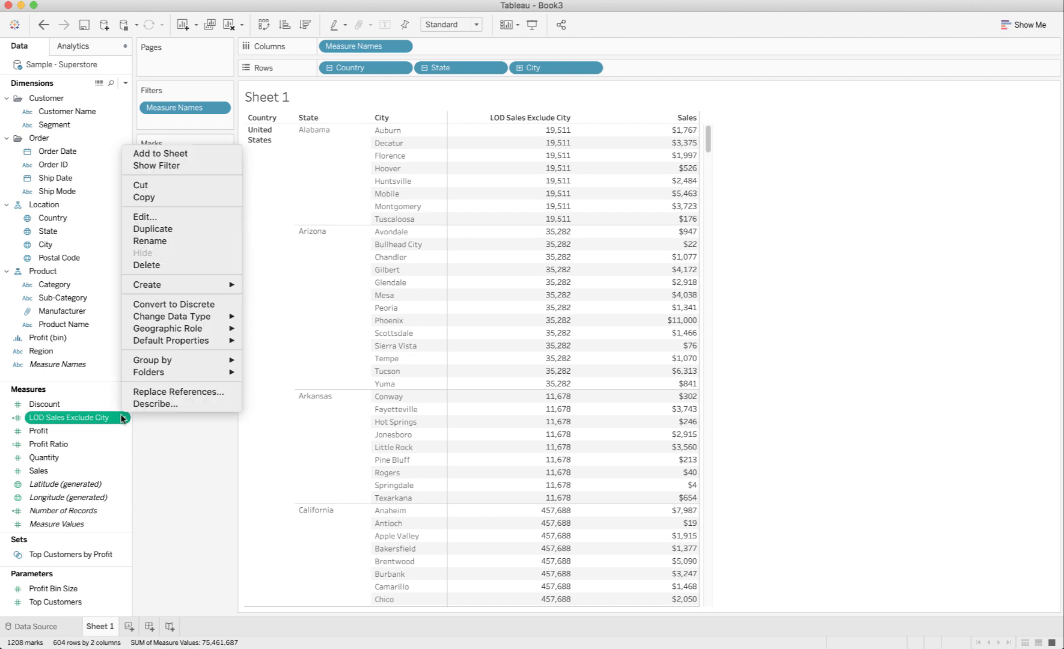
mouse_move(198, 339)
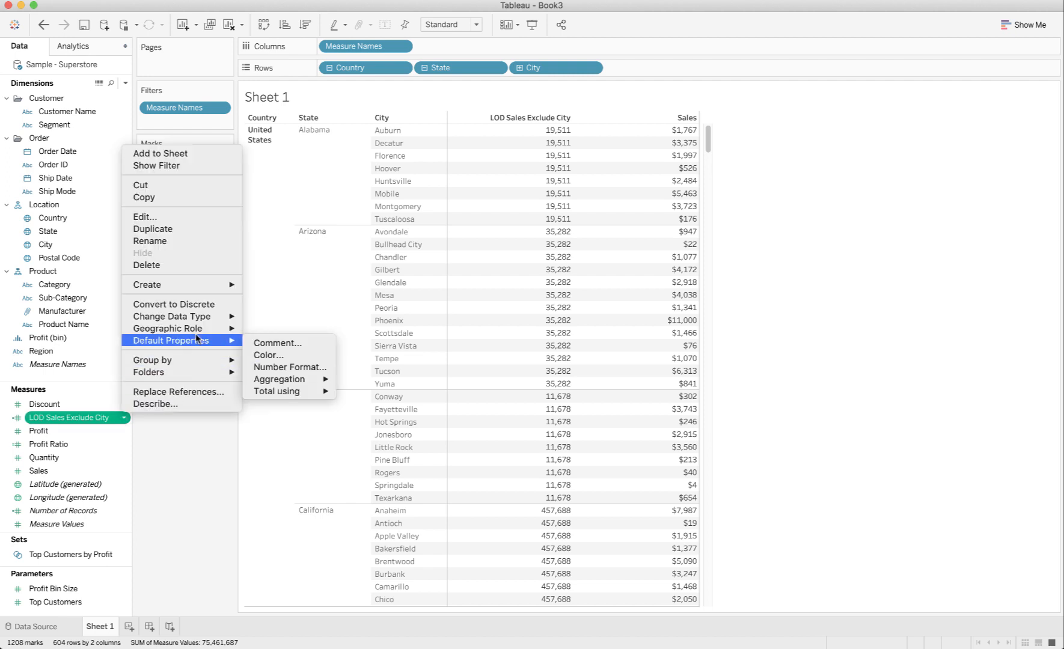
click(269, 367)
click(465, 285)
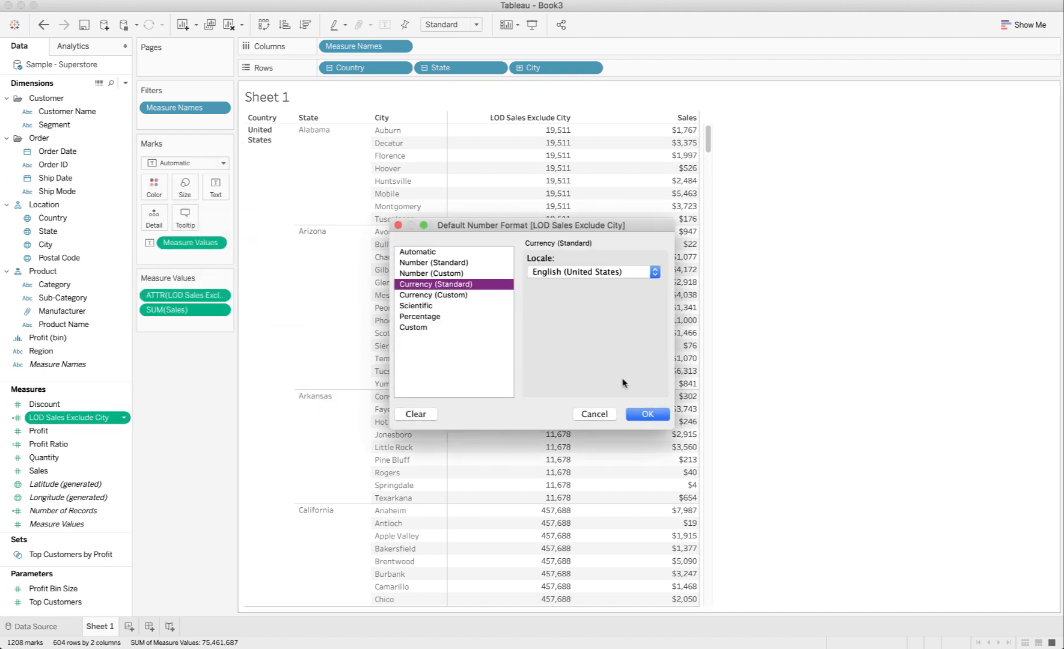
click(648, 414)
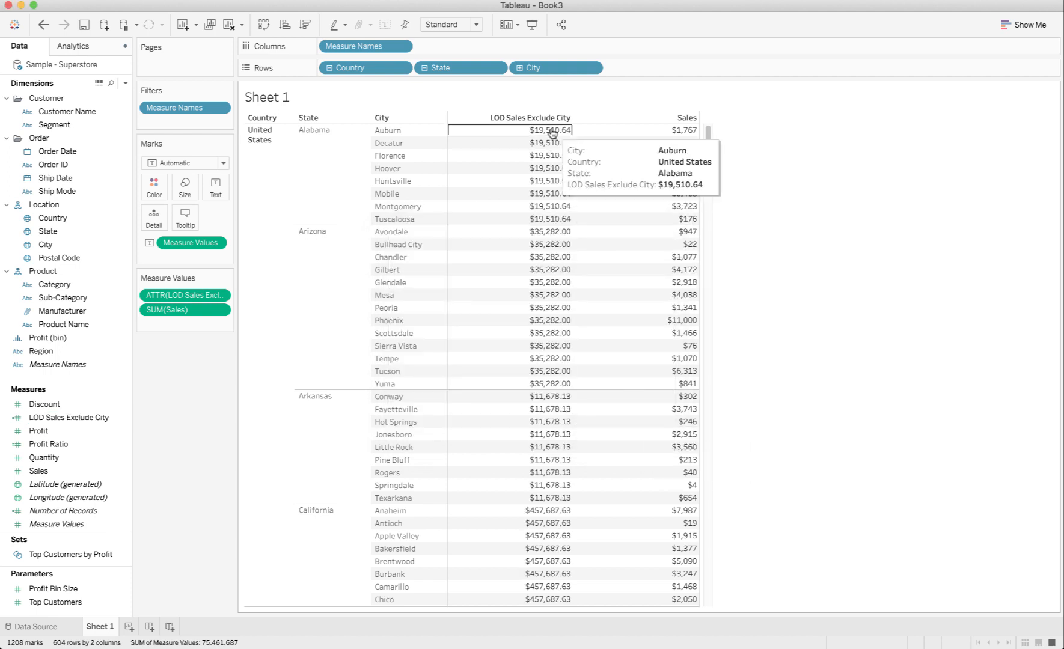
Step: Set the default number format of LOD Sales Exclude City to Currency (Custom) with 0 decimal places
click(116, 422)
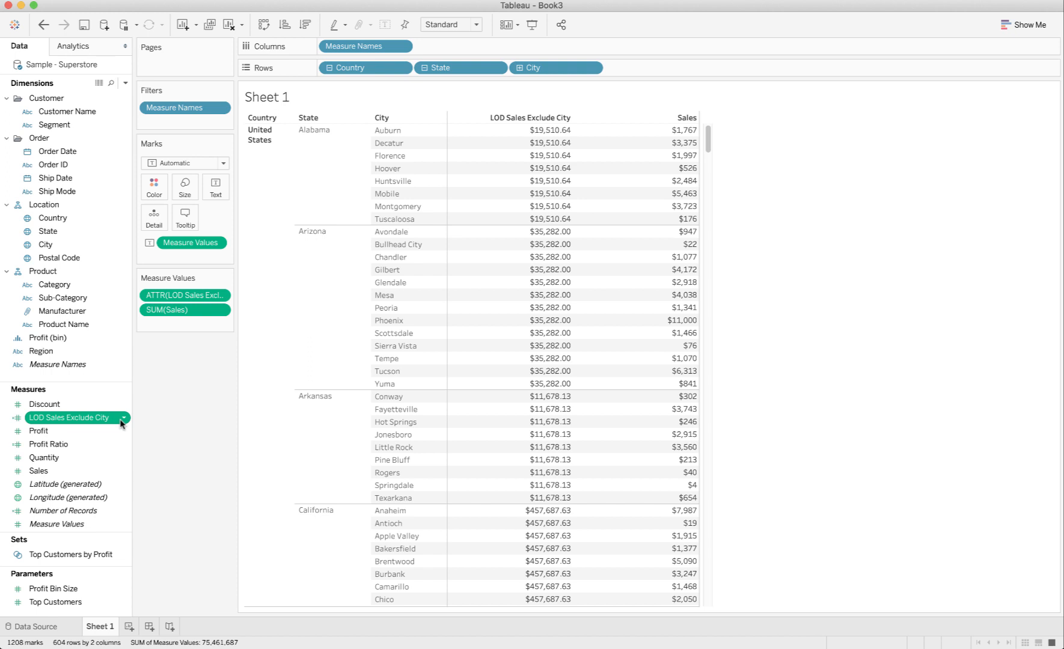
click(122, 419)
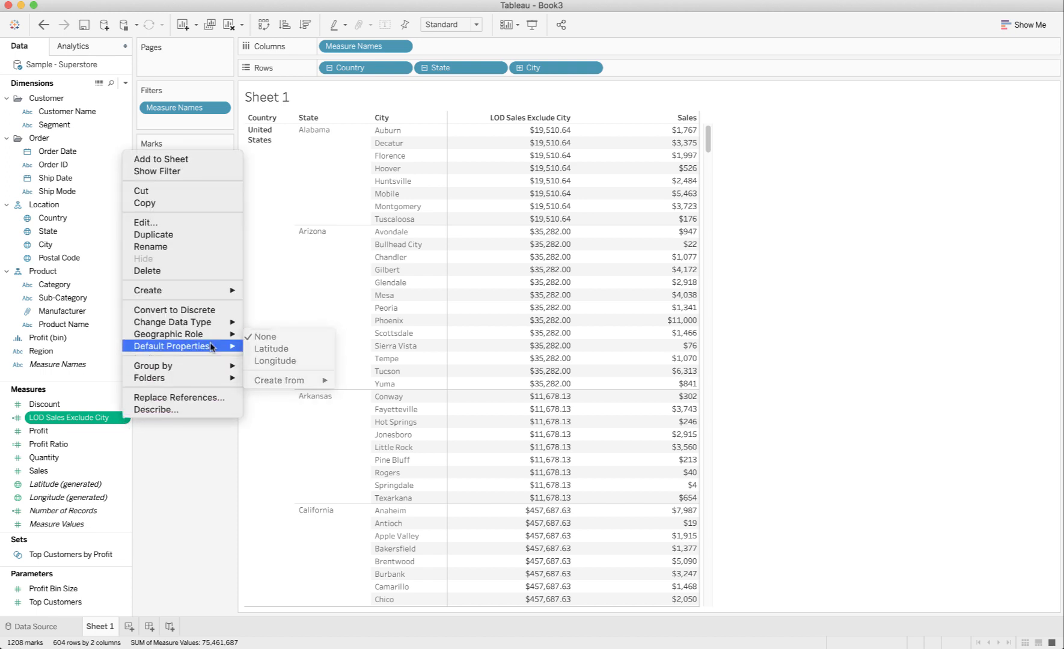
mouse_move(212, 347)
click(296, 371)
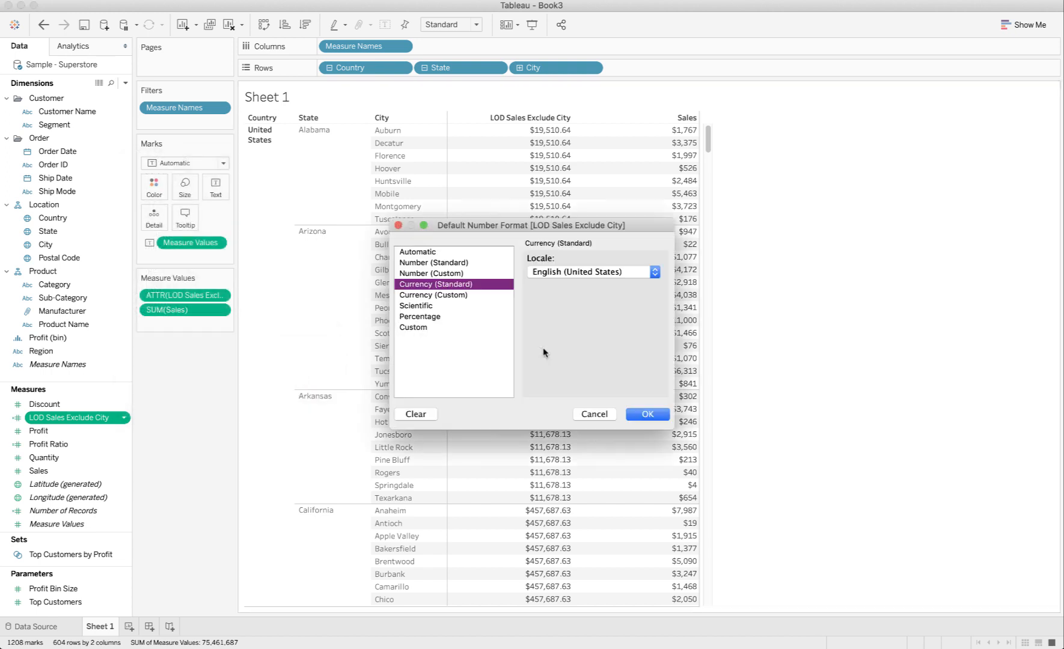
click(468, 296)
click(564, 277)
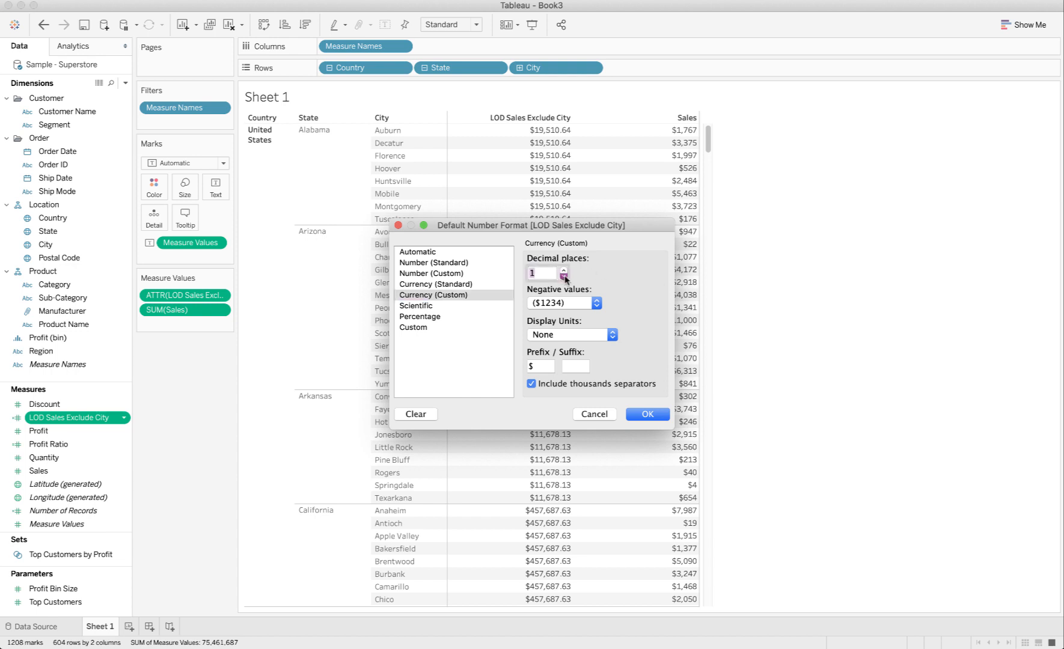
click(648, 414)
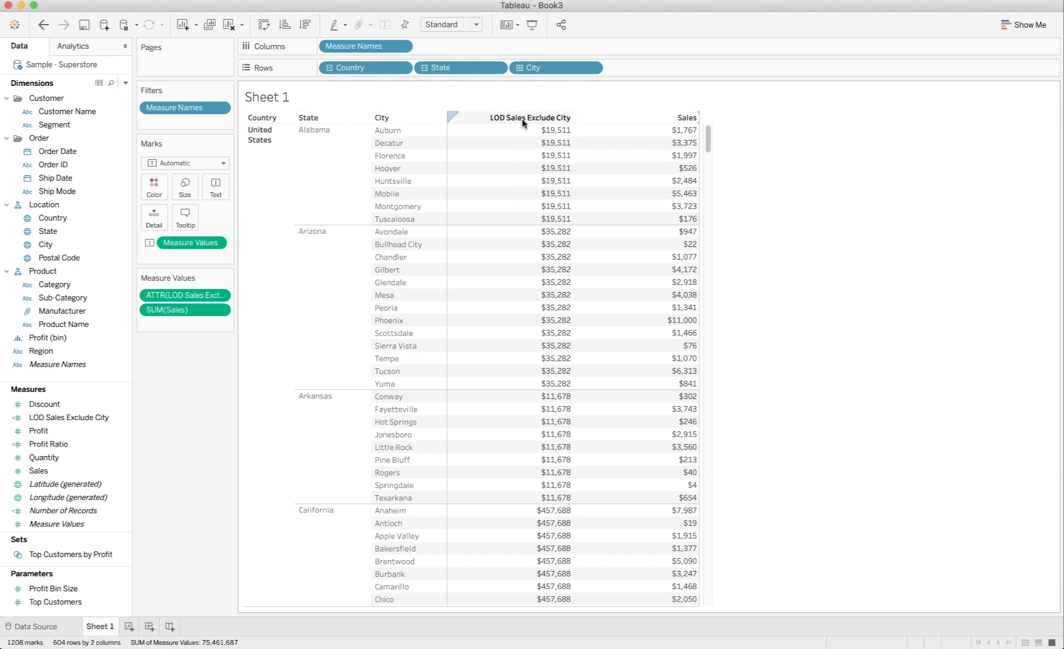
Step: Change the alias of the Sales column header to City Sales
right_click(664, 116)
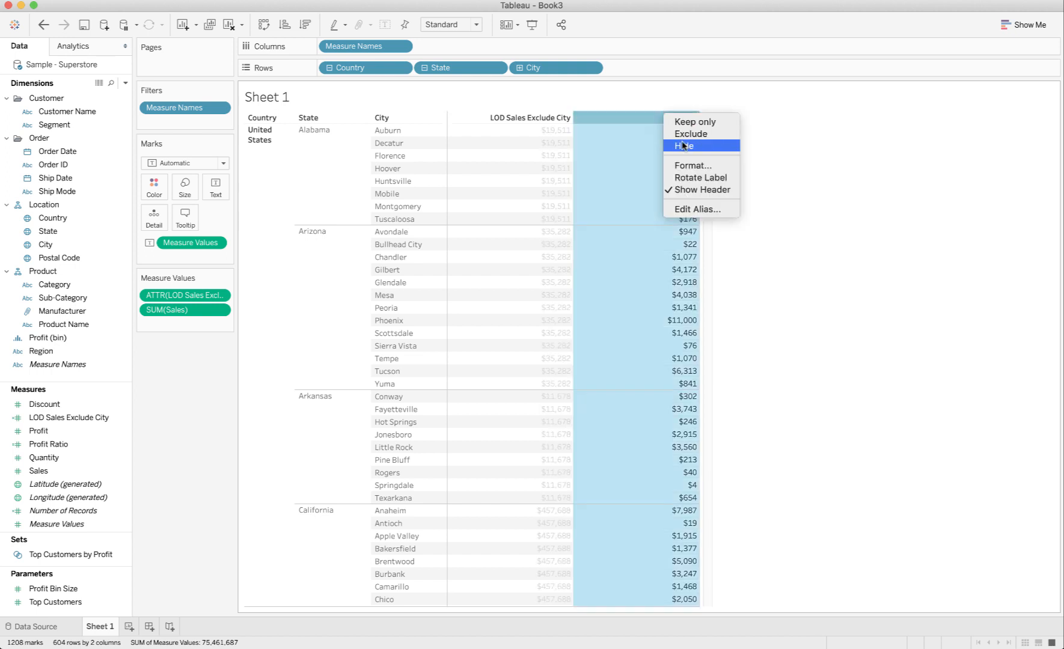
click(689, 214)
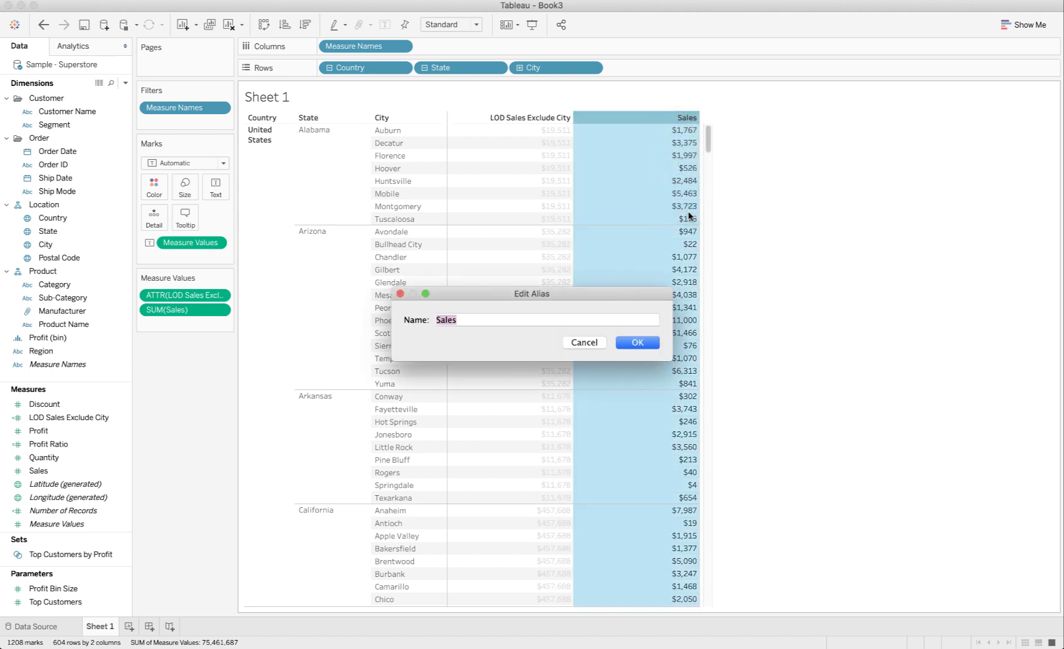
text(City Sales)
key(Return)
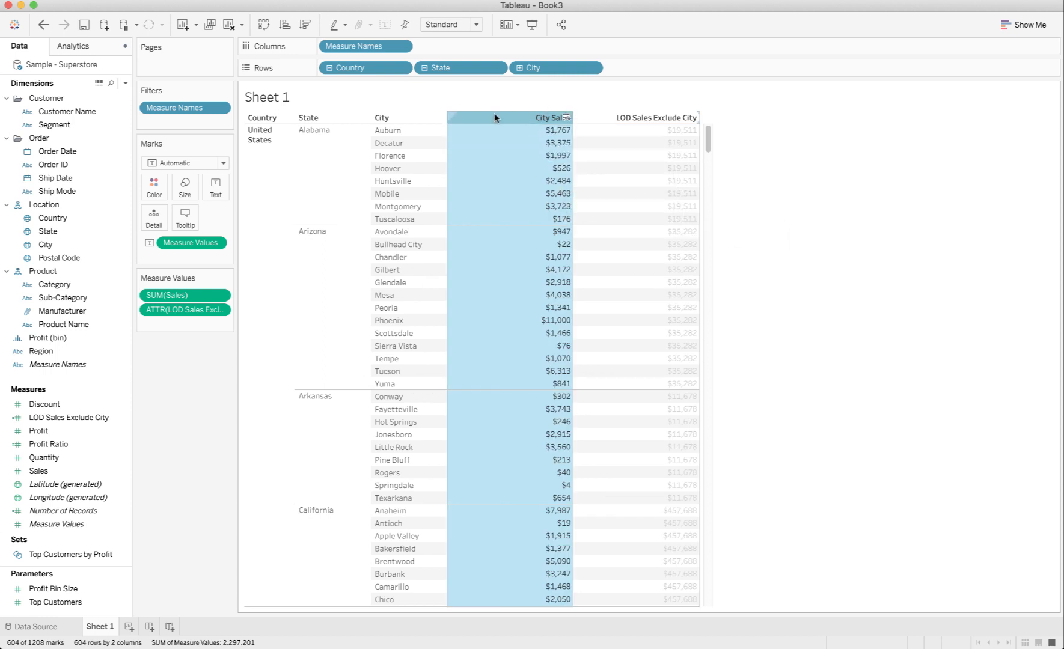
Step: Give the LOD Sales Exclude City column the alias State Sales and place it before City Sales
right_click(626, 118)
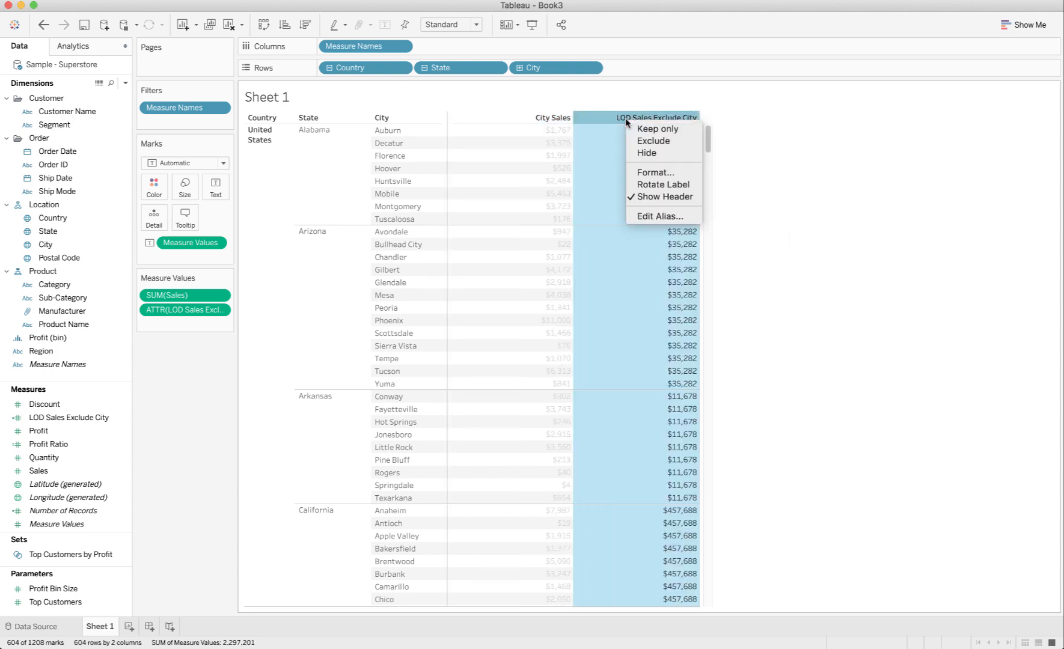
click(653, 215)
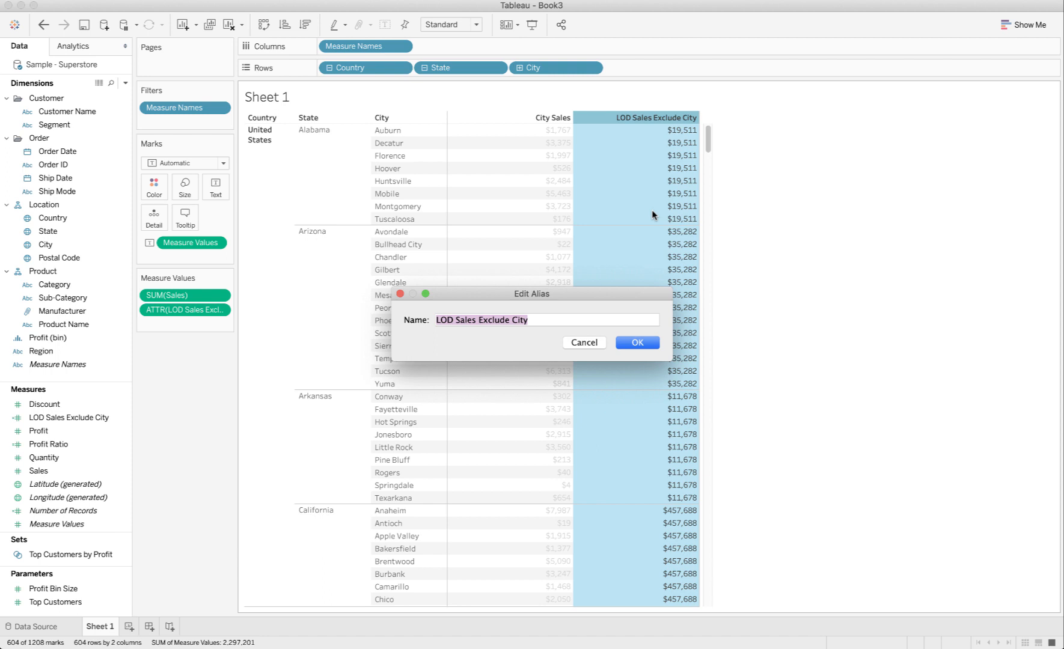
text(State Sales)
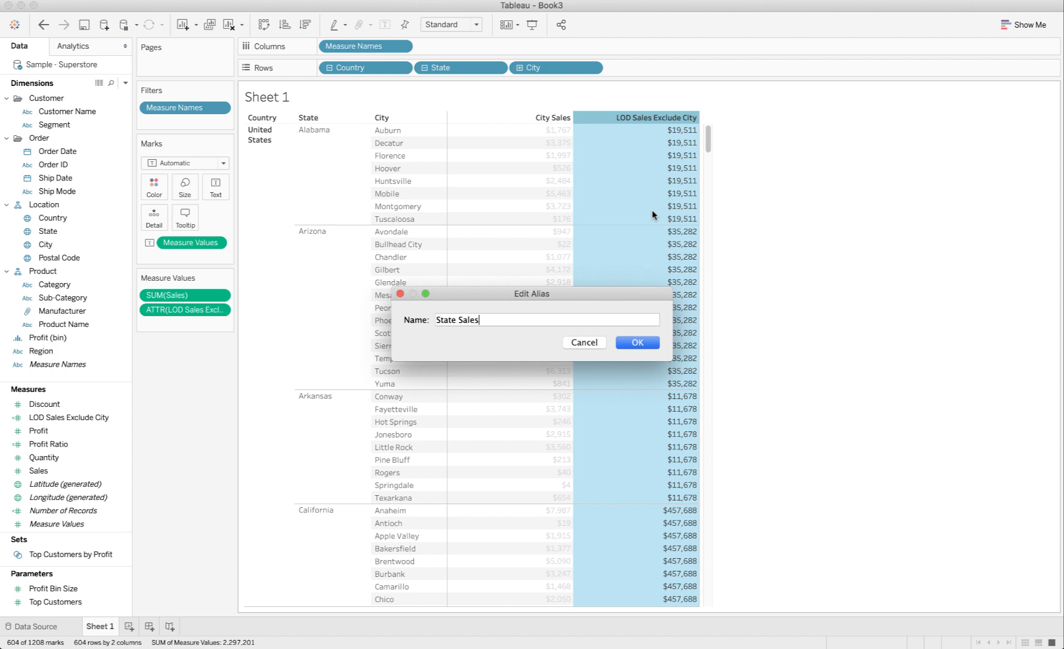
key(Return)
drag(201, 296, 197, 327)
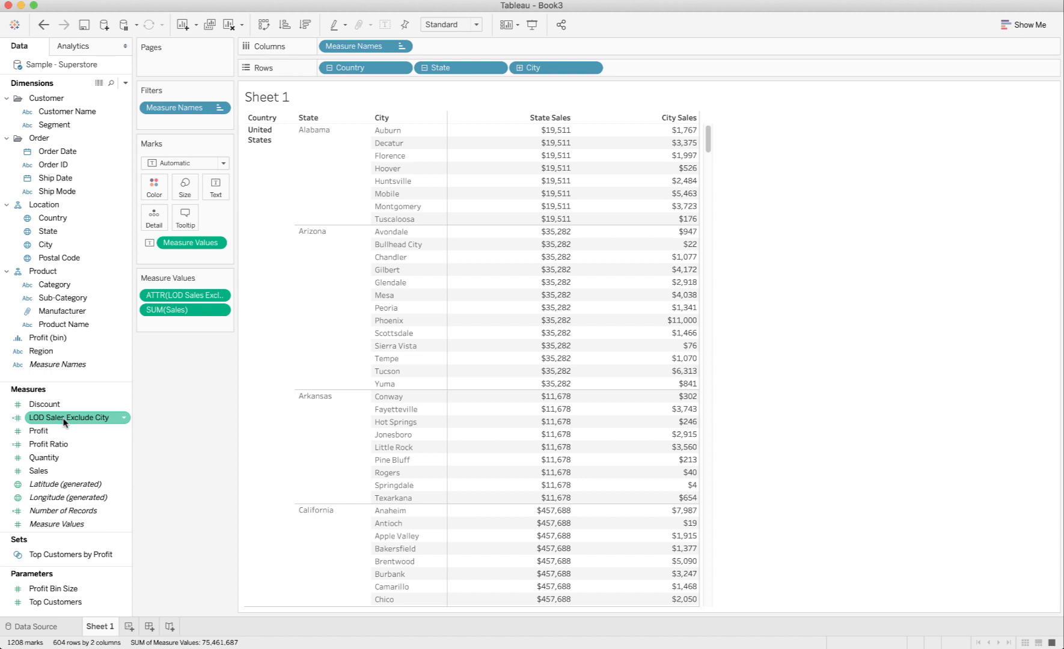
Step: Duplicate the LOD Sales Exclude City measure and rename the copy LOD Sales Exclude City And State
click(125, 418)
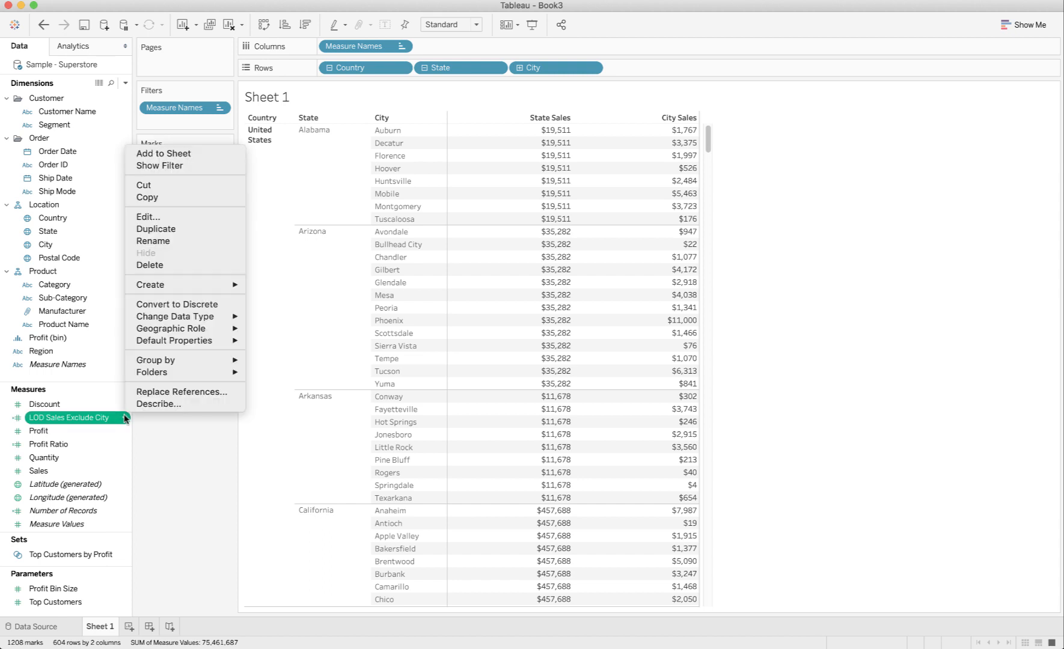
click(180, 230)
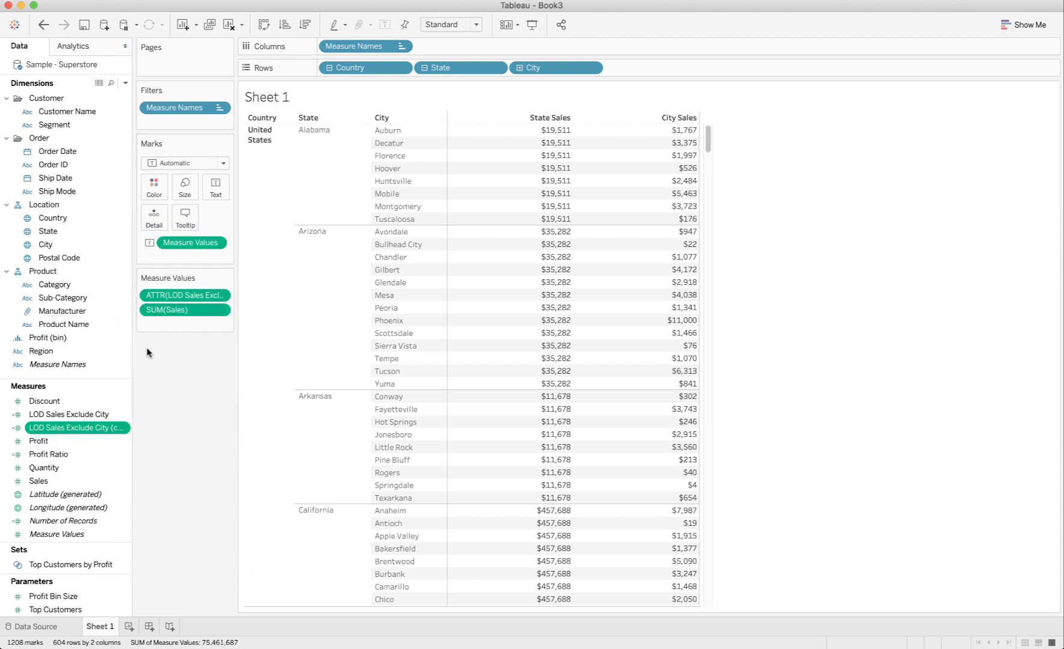
click(125, 428)
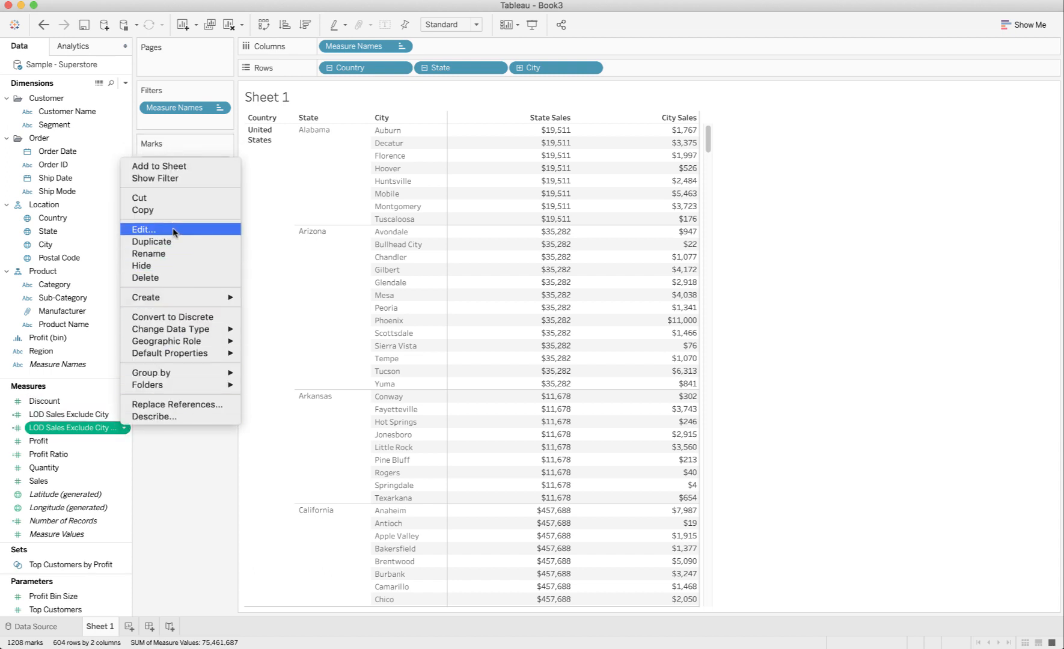
click(144, 229)
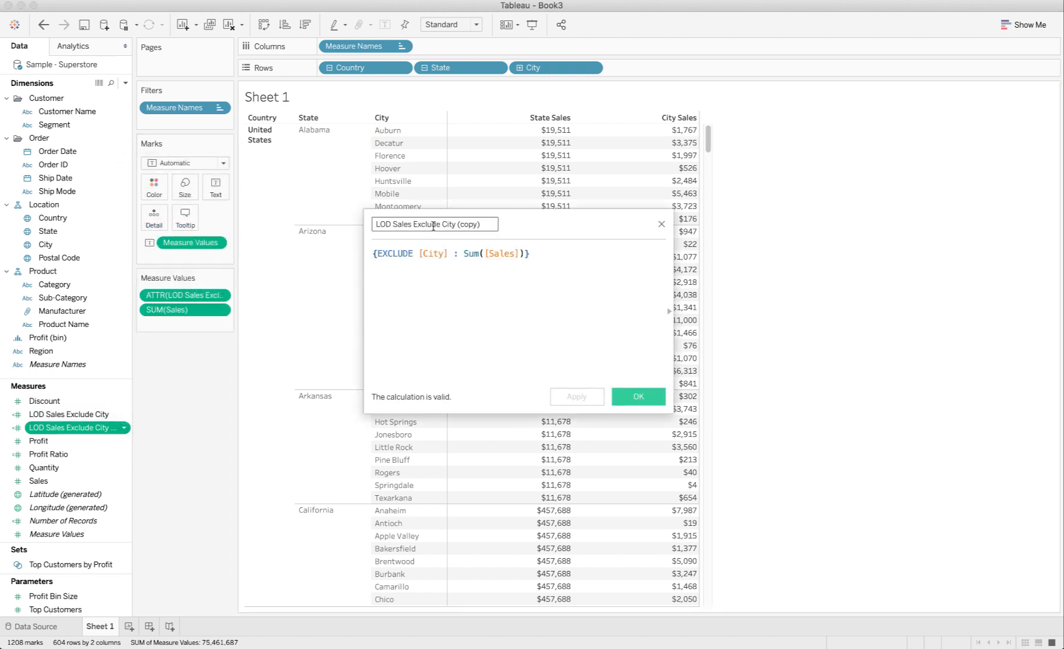
drag(460, 224, 519, 224)
text(And State)
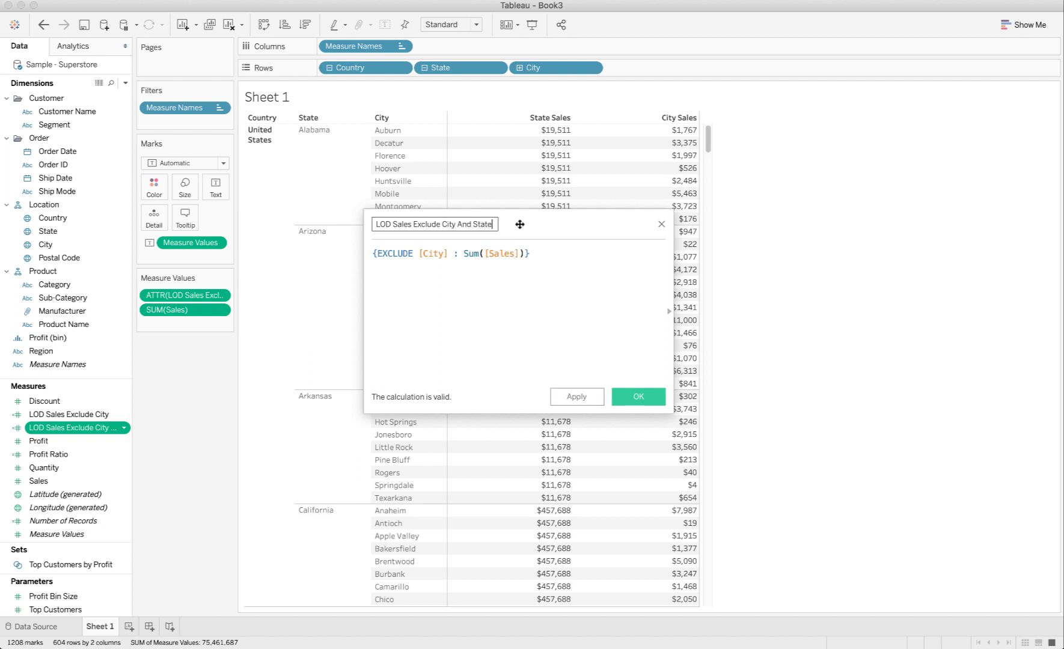
Step: Change the copy's formula to {EXCLUDE [City], [State] : Sum([Sales])}, save it and add the measure to the table
click(448, 253)
text(, [st)
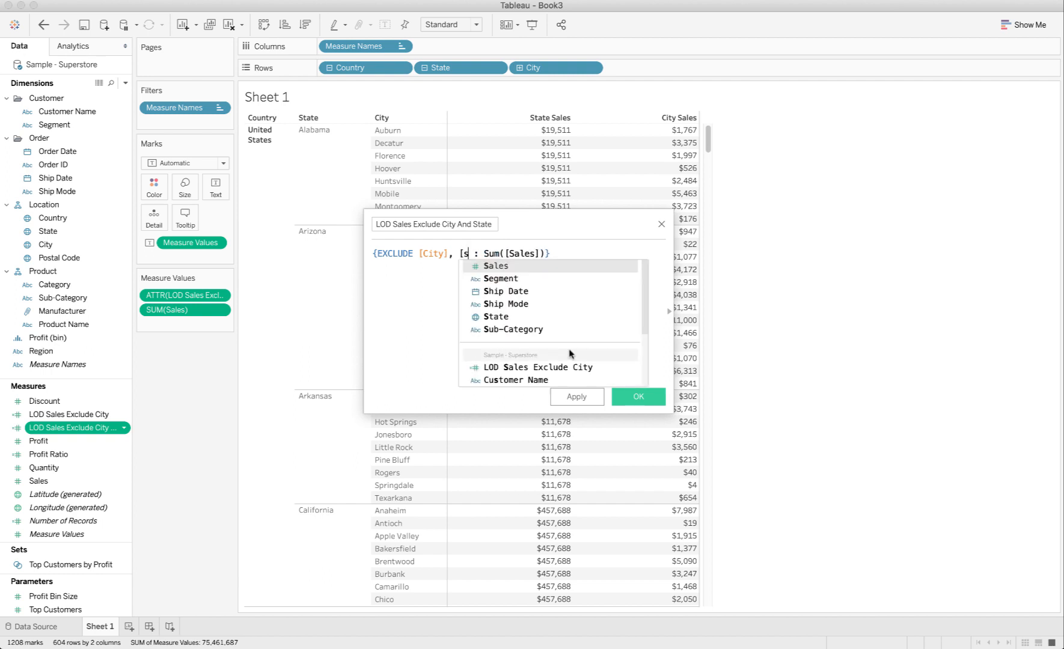
key(Return)
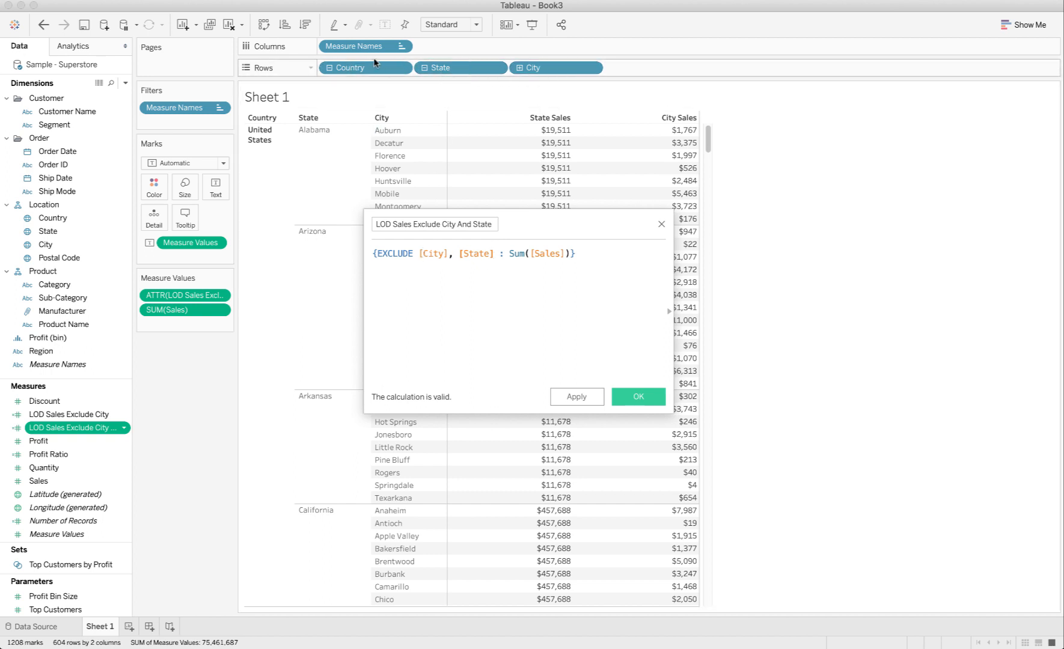
click(589, 396)
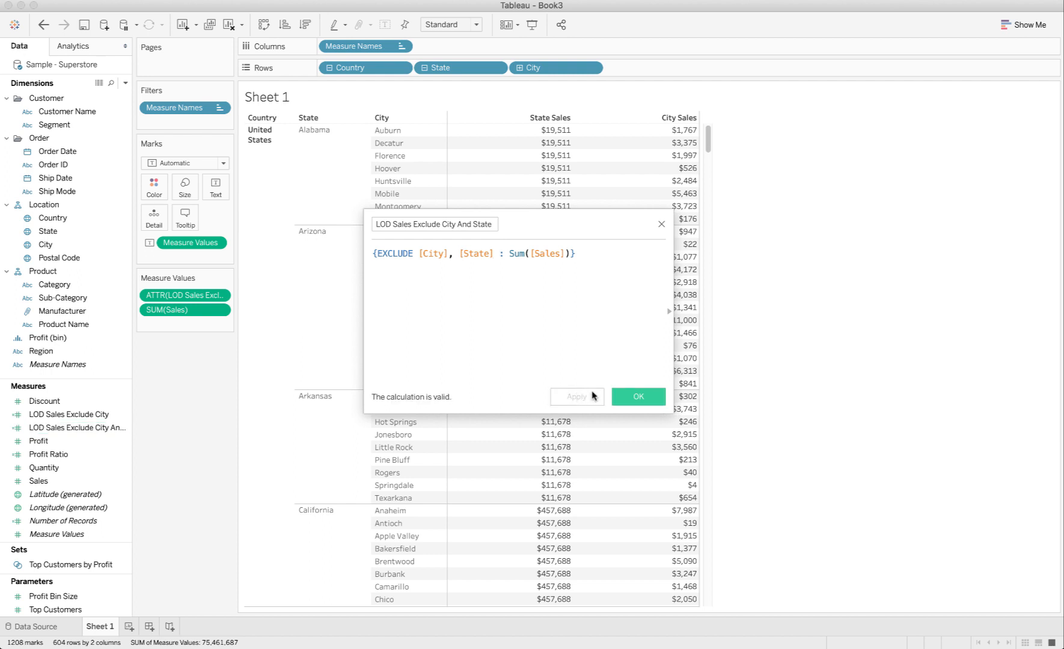
click(634, 395)
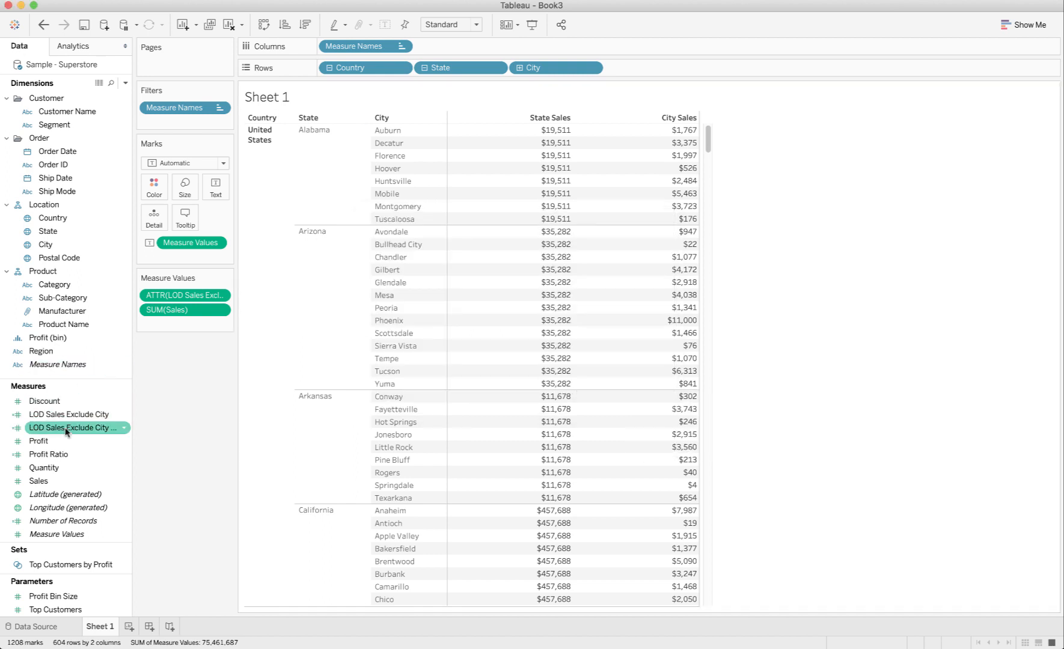
drag(66, 431, 457, 301)
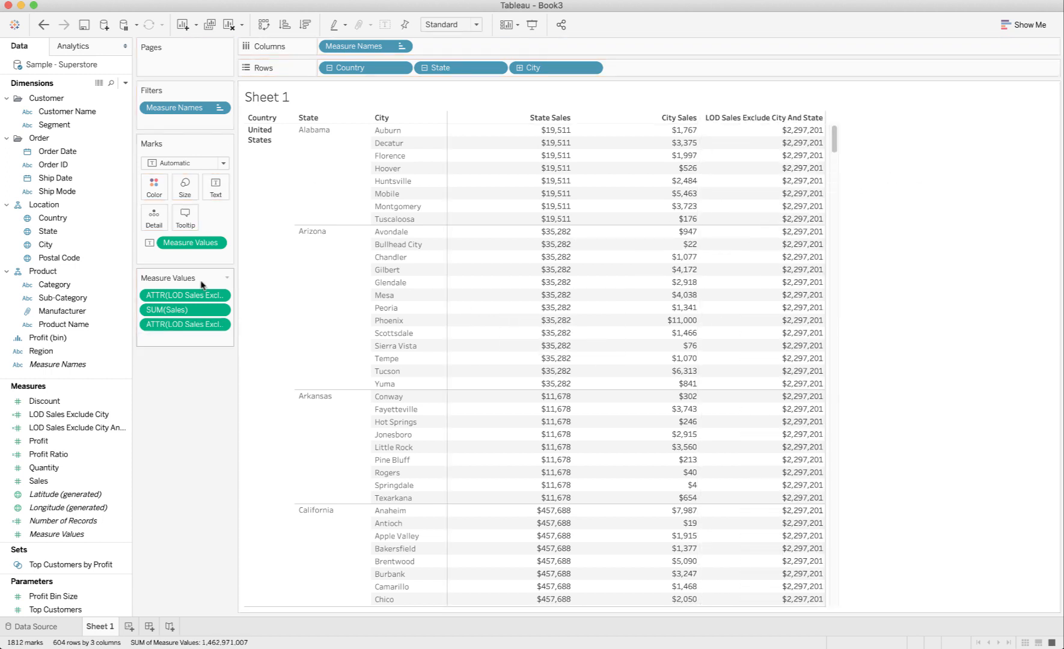
Step: Give the LOD Sales Exclude City And State column the alias Country Sales and place it before State Sales
click(749, 119)
right_click(750, 118)
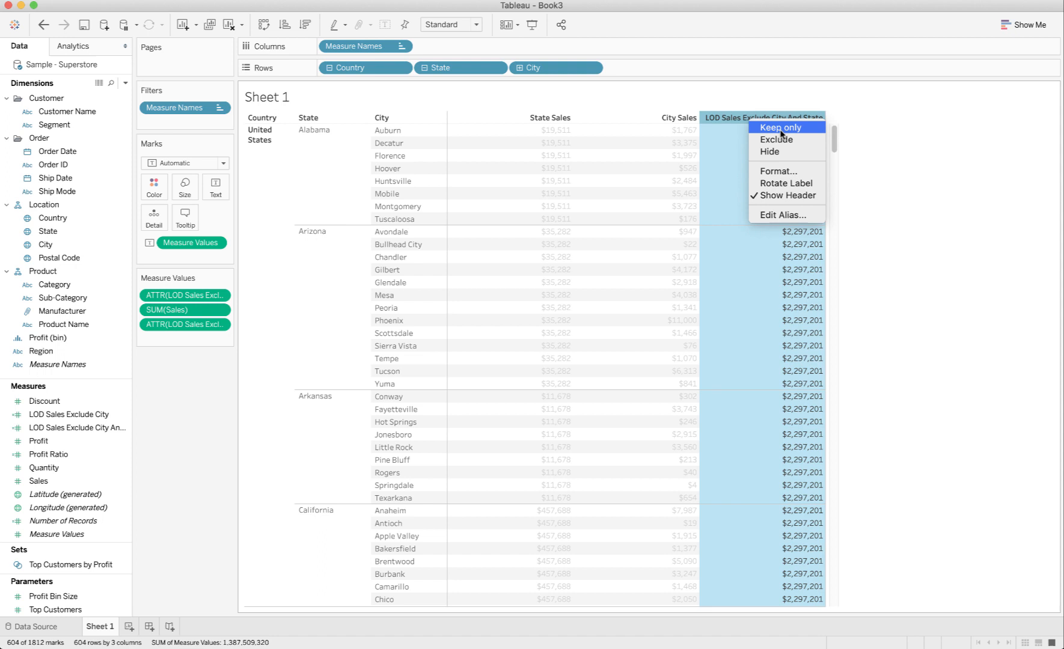
click(783, 214)
text(Cou)
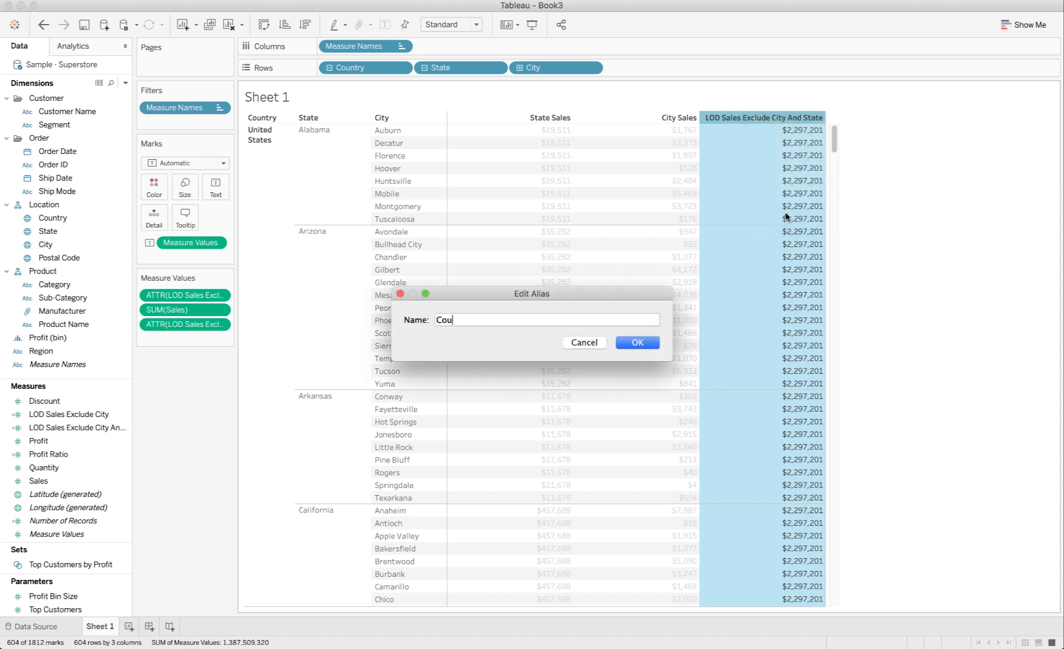
text(ntry Sales)
key(Return)
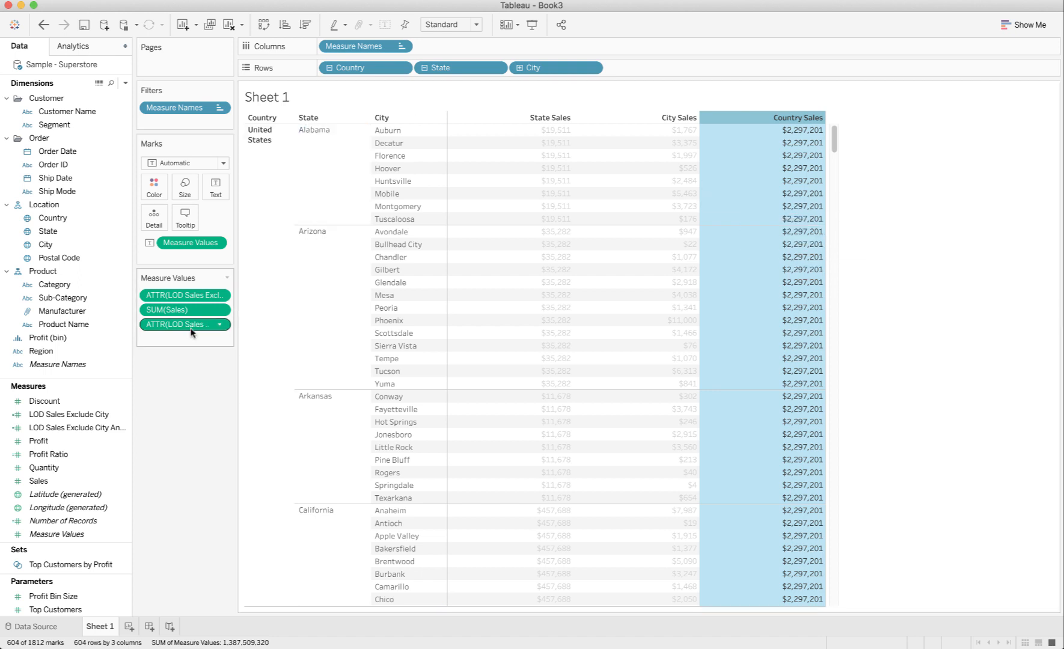
drag(192, 327, 182, 293)
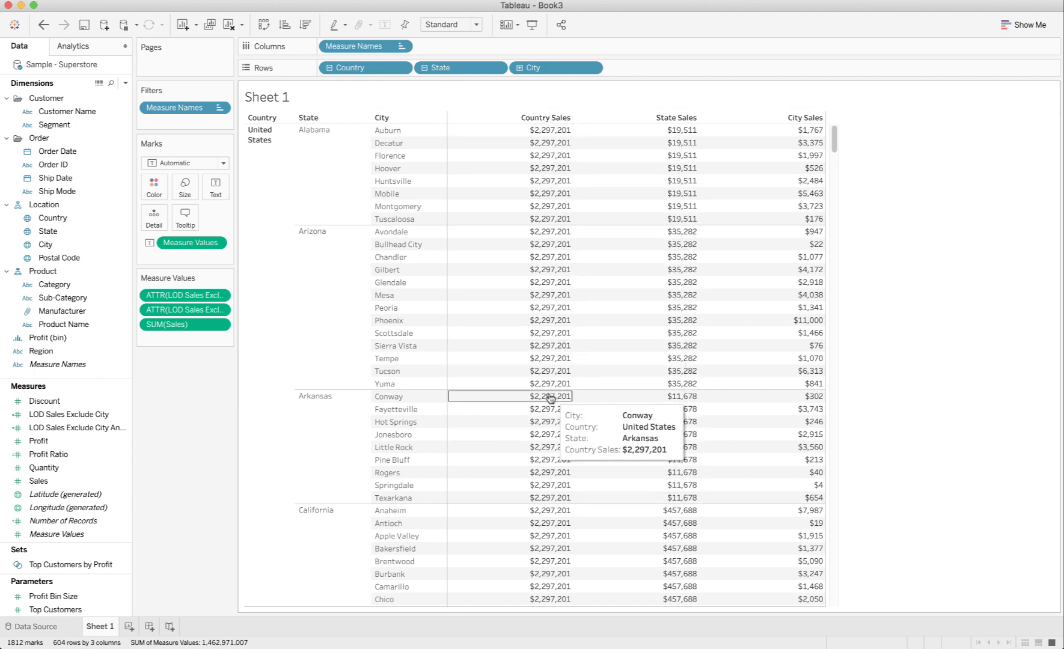
Step: Examine how Country Sales, State Sales and City Sales compare across the states and cities in the table
scroll(551, 396, down, 5)
scroll(551, 397, up, 5)
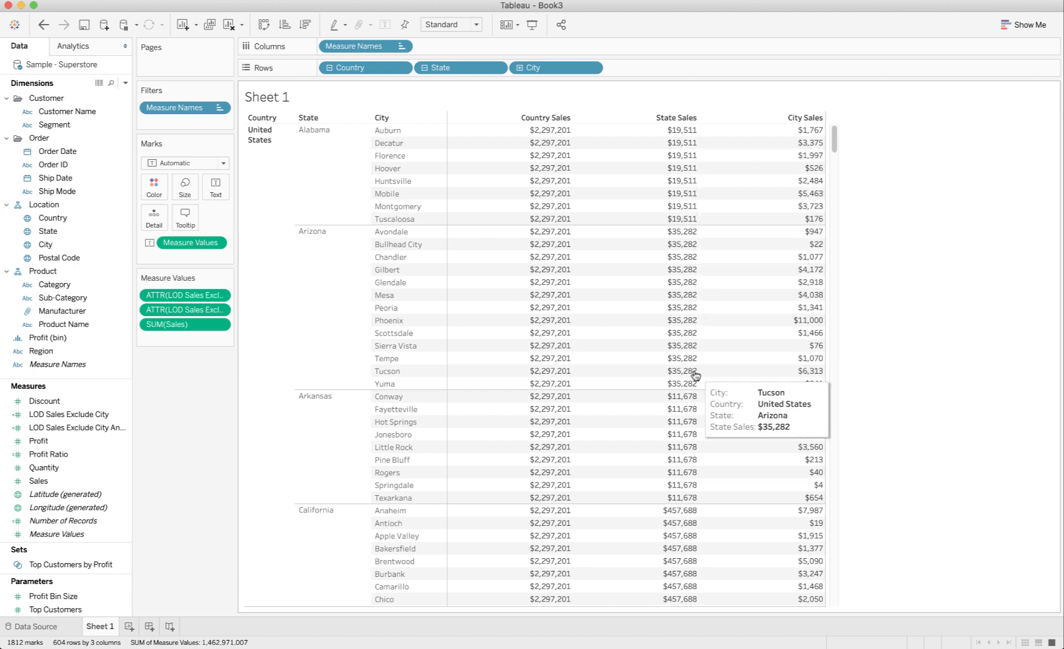
scroll(693, 479, down, 1)
scroll(693, 479, down, 3)
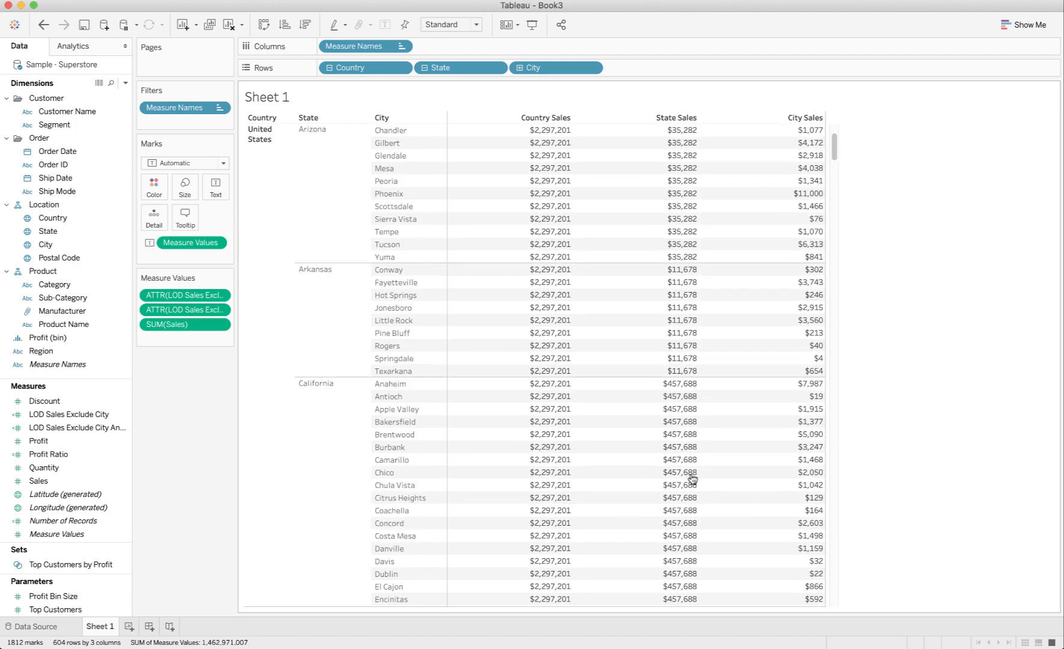
scroll(688, 476, up, 4)
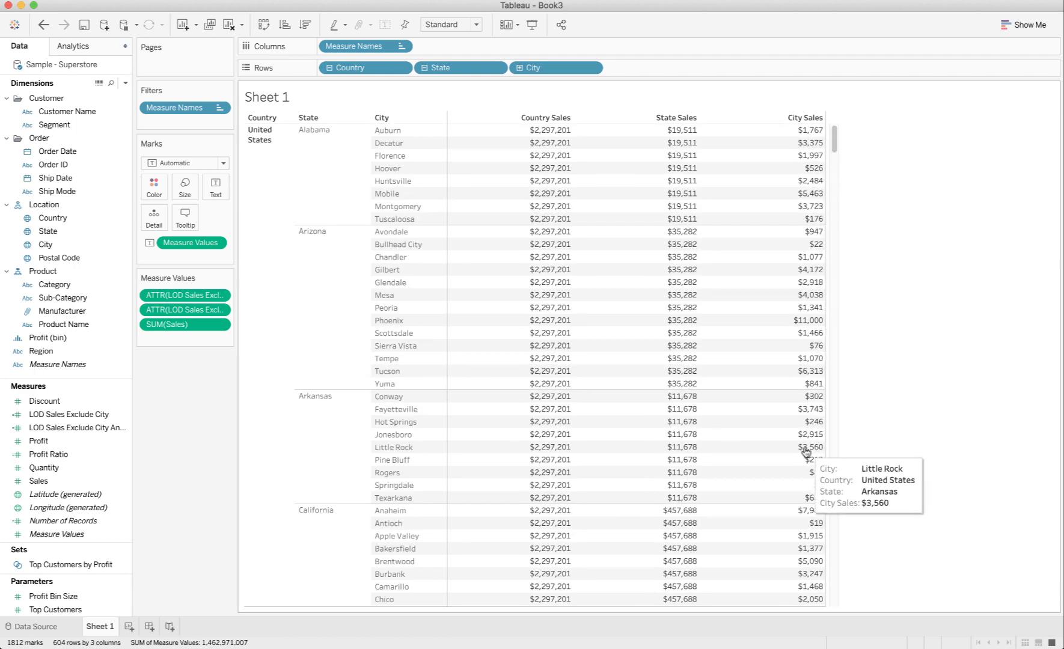
scroll(807, 452, down, 13)
scroll(807, 452, down, 10)
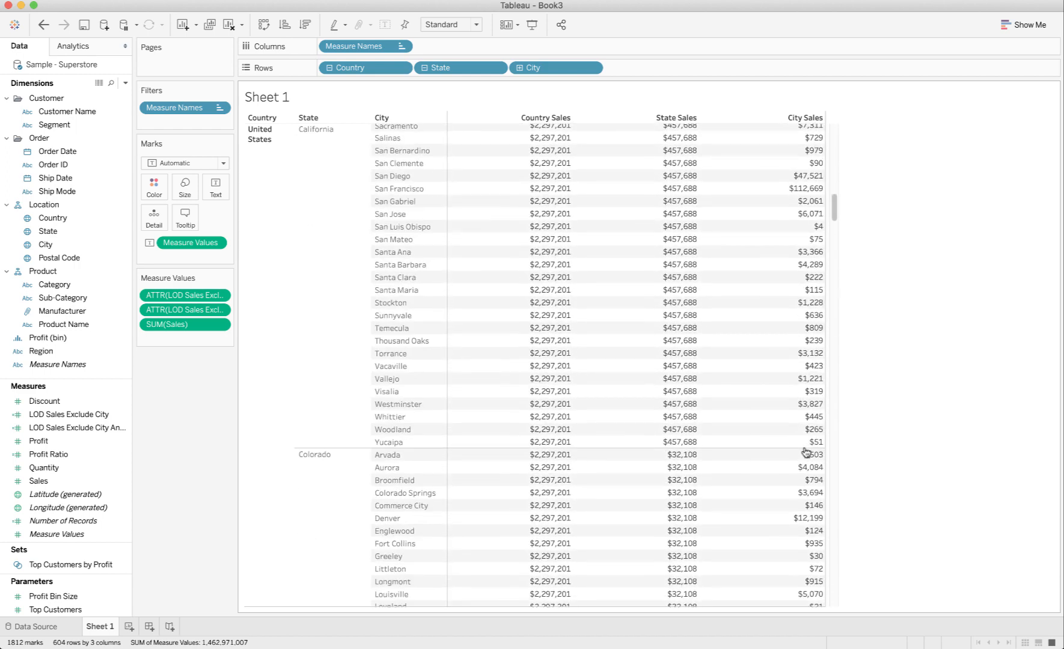